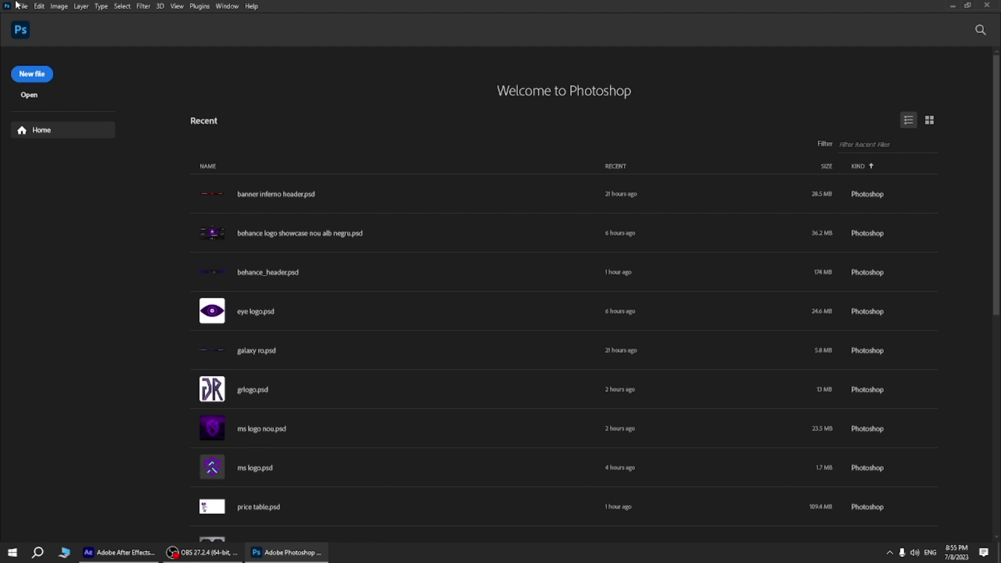
Step: Create a new blank document using the 1080 x 1080 px preset
left_click(31, 79)
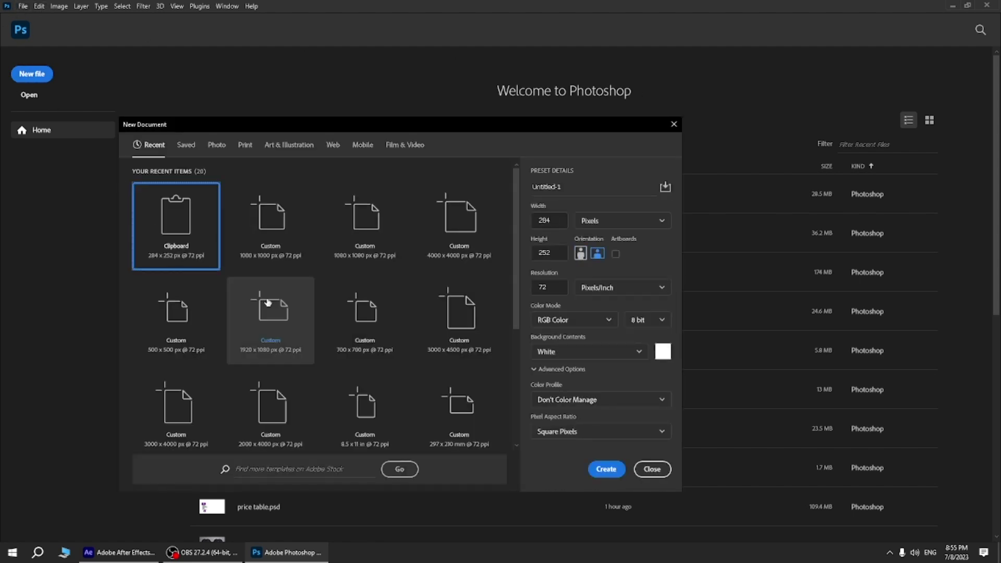
left_click(270, 222)
left_click(604, 469)
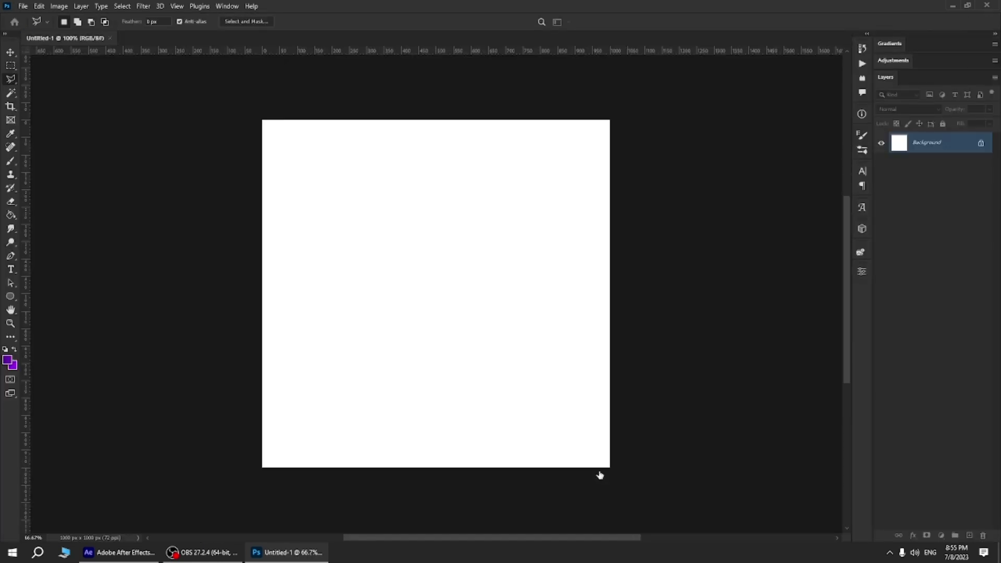
Step: Add a text layer reading 'LOGO' on the canvas, correcting the mistyped letters
key("t")
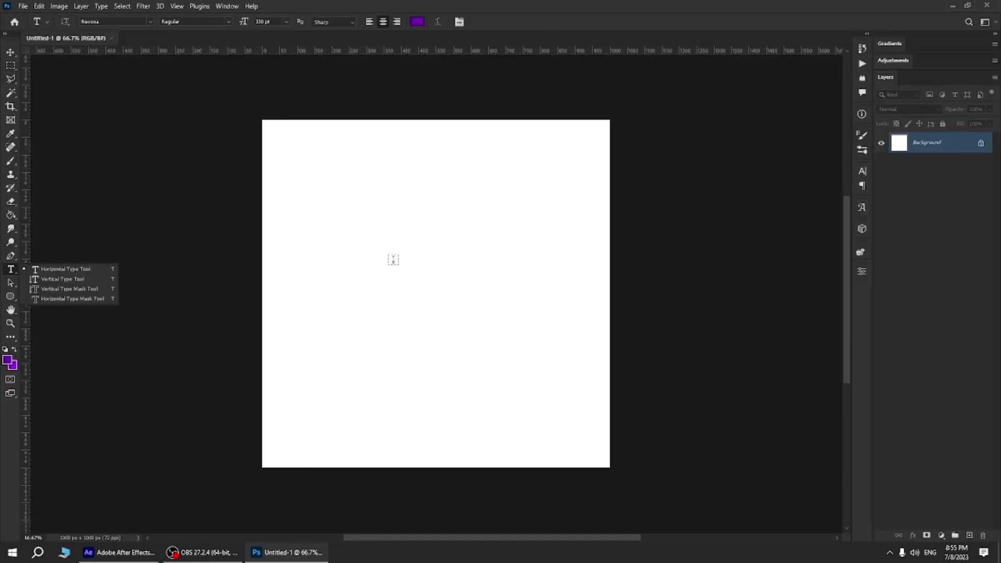
left_click(393, 259)
type("L")
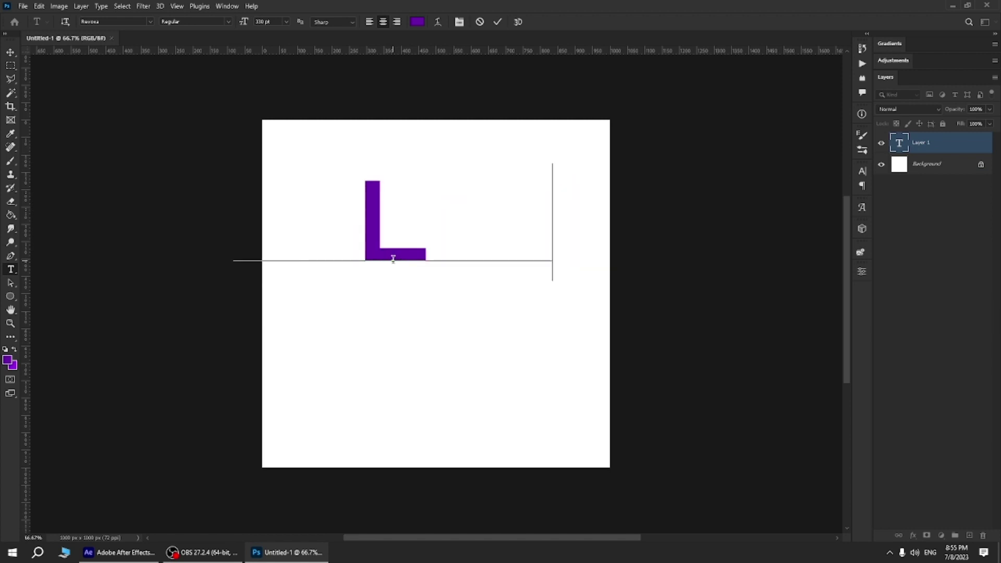
type("LGO")
key("BackSpace")
key("BackSpace")
key("BackSpace")
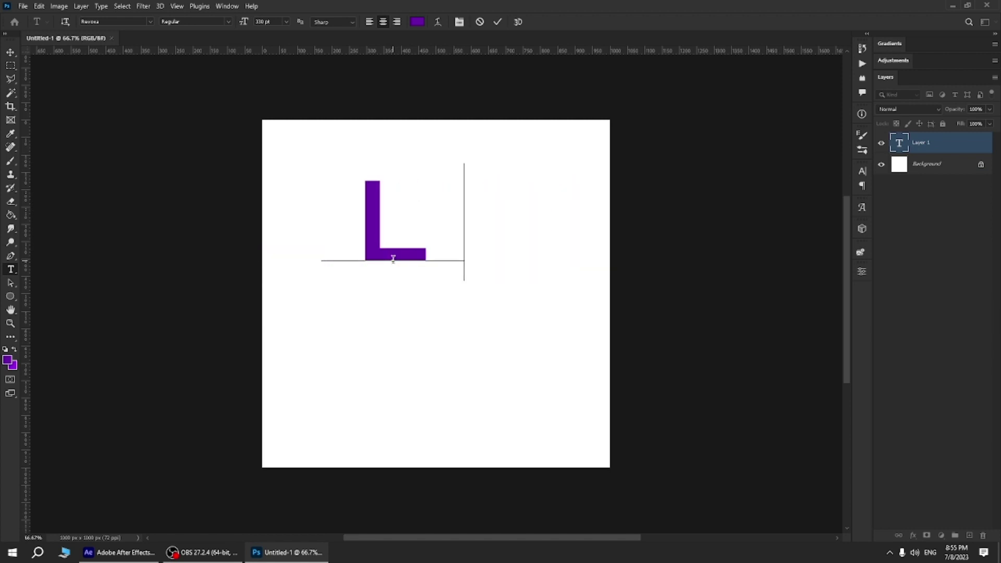
type("LOGO")
key("ctrl+a")
type("LOGO")
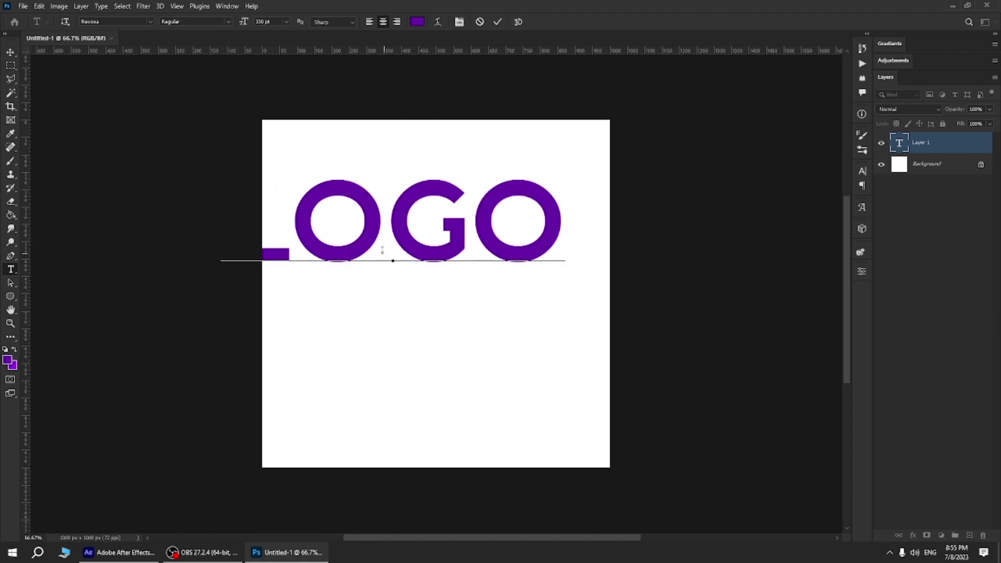
key("ctrl+Return")
Step: Move the LOGO text to the centre of the canvas
key("v")
left_click_drag(412, 203, 457, 262)
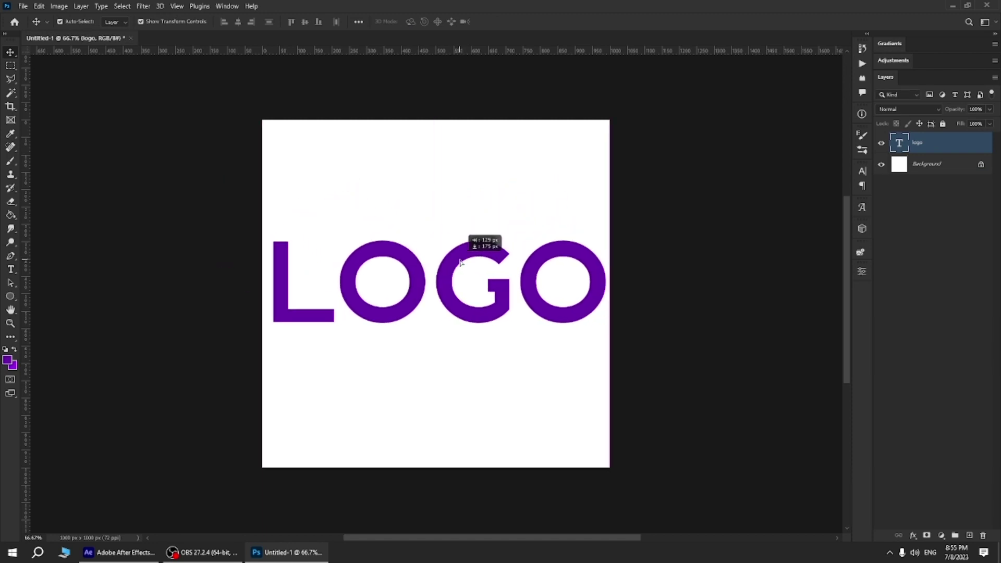
left_click(680, 424)
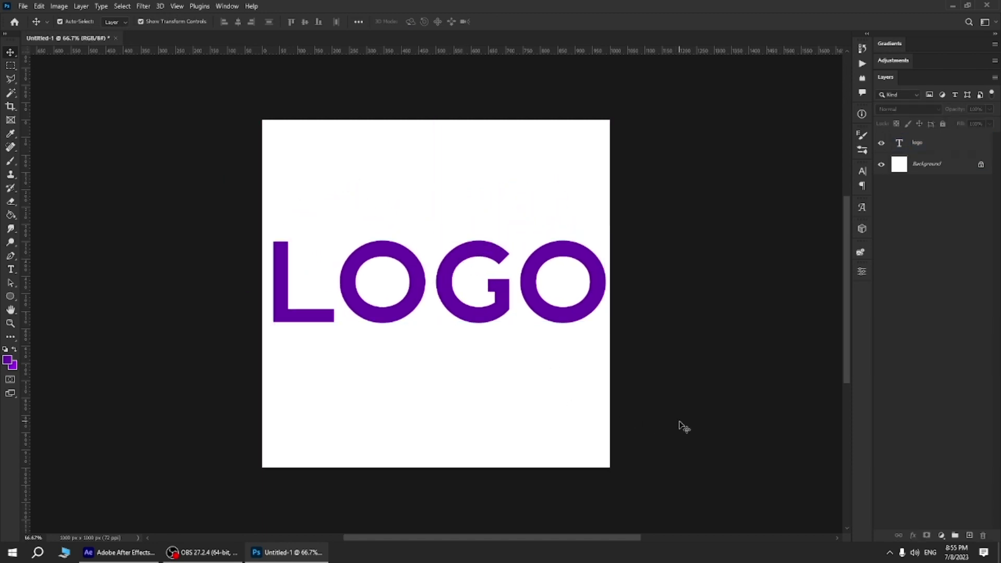
Step: Convert the logo layer into a smart object
right_click(920, 149)
left_click(868, 199)
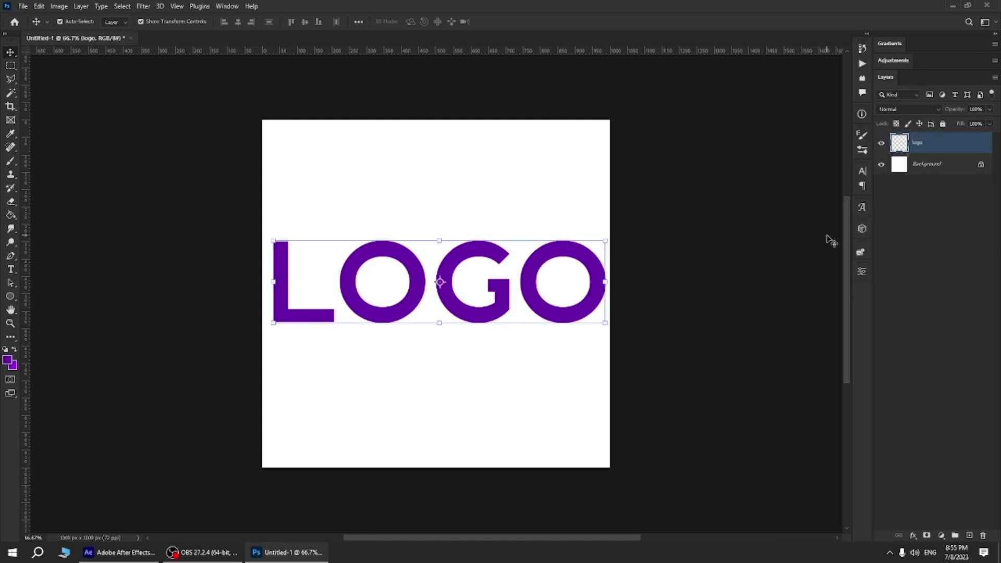
left_click(931, 230)
left_click(921, 150)
left_click(496, 402)
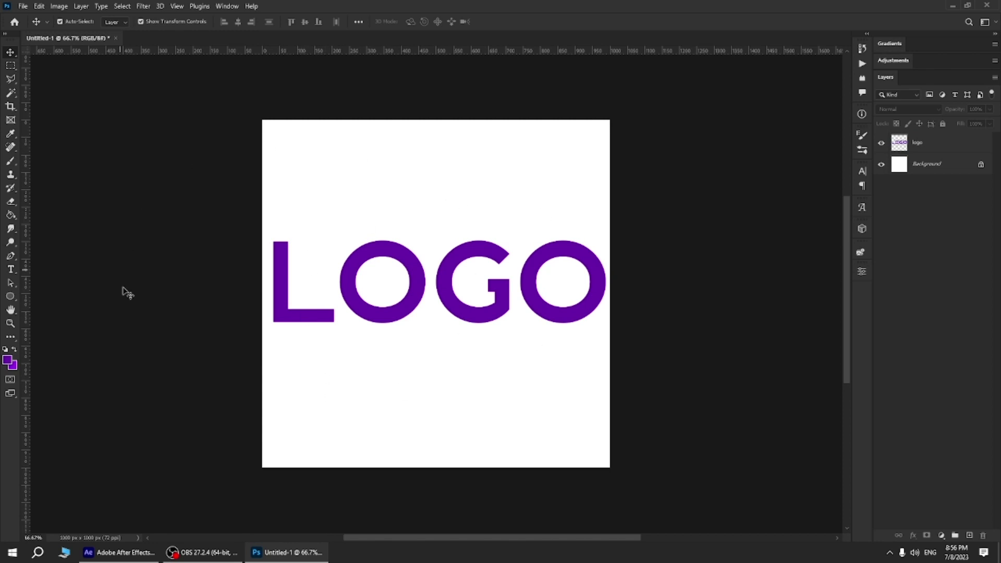
Step: Switch to the Polygonal Lasso selection tool
right_click(12, 79)
left_click(52, 80)
right_click(13, 80)
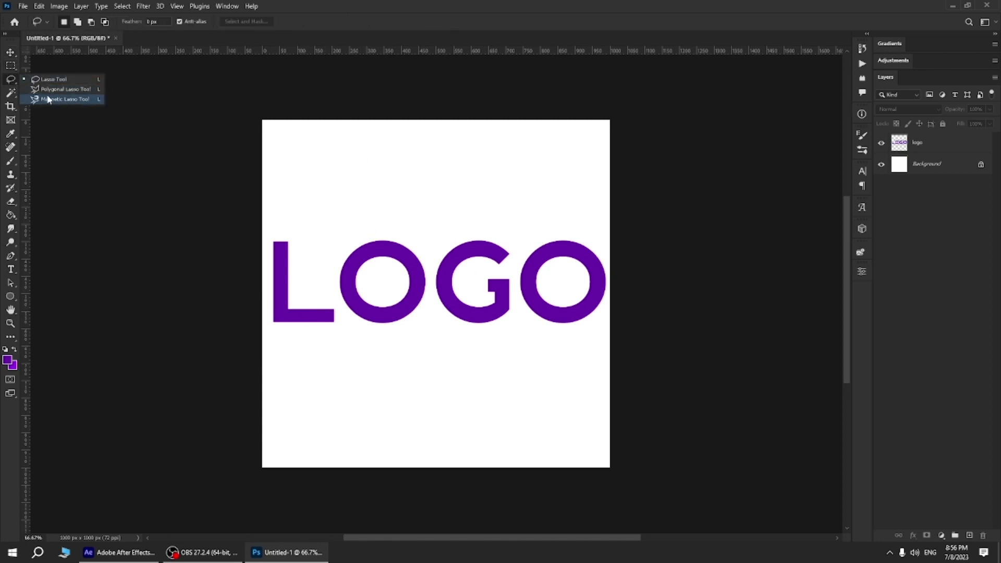
left_click(62, 90)
Step: Outline the first O on the logo layer and cut it to its own layer with Layer via Cut
left_click(329, 285)
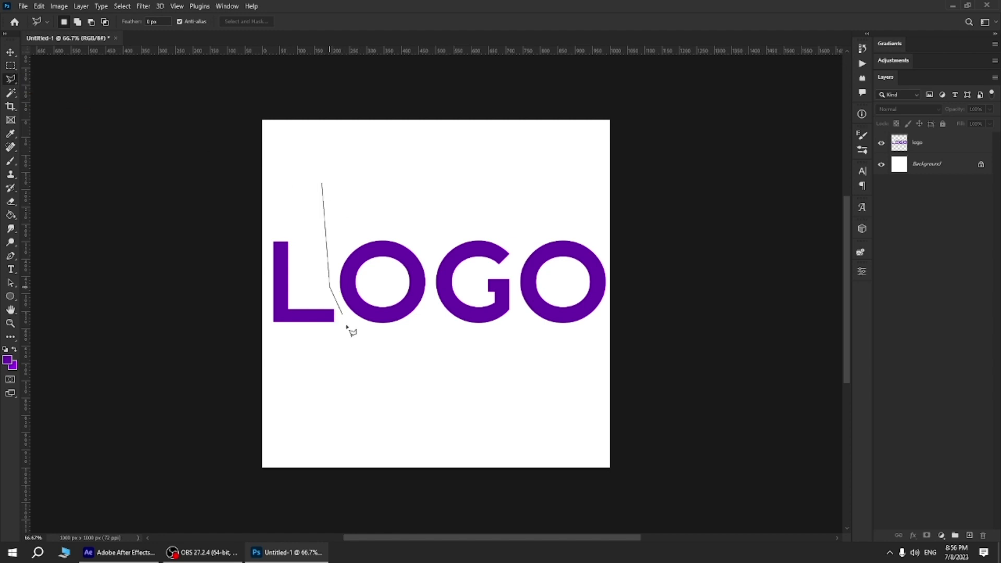
left_click(379, 389)
left_click(423, 340)
left_click(431, 199)
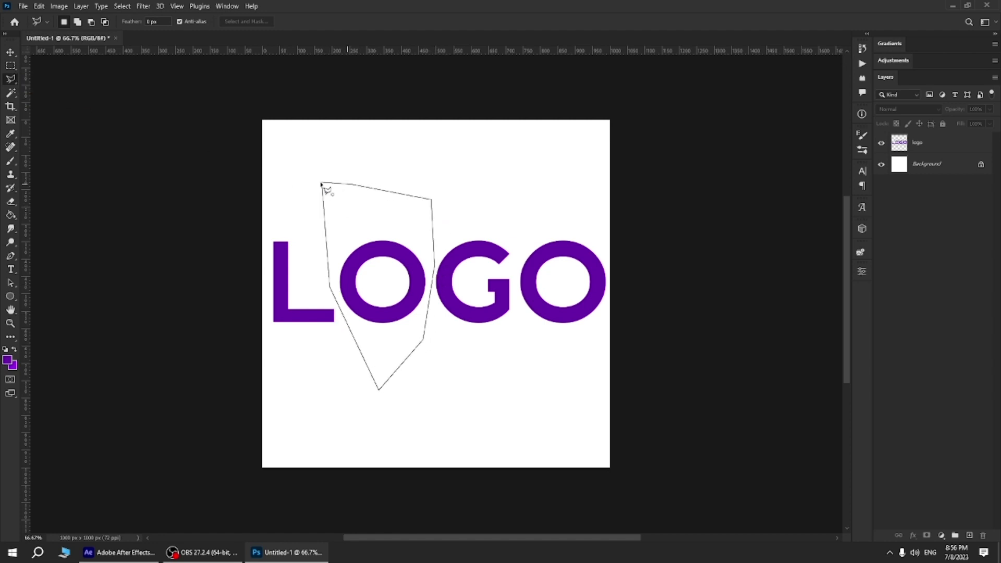
left_click(321, 183)
right_click(387, 246)
left_click(952, 142)
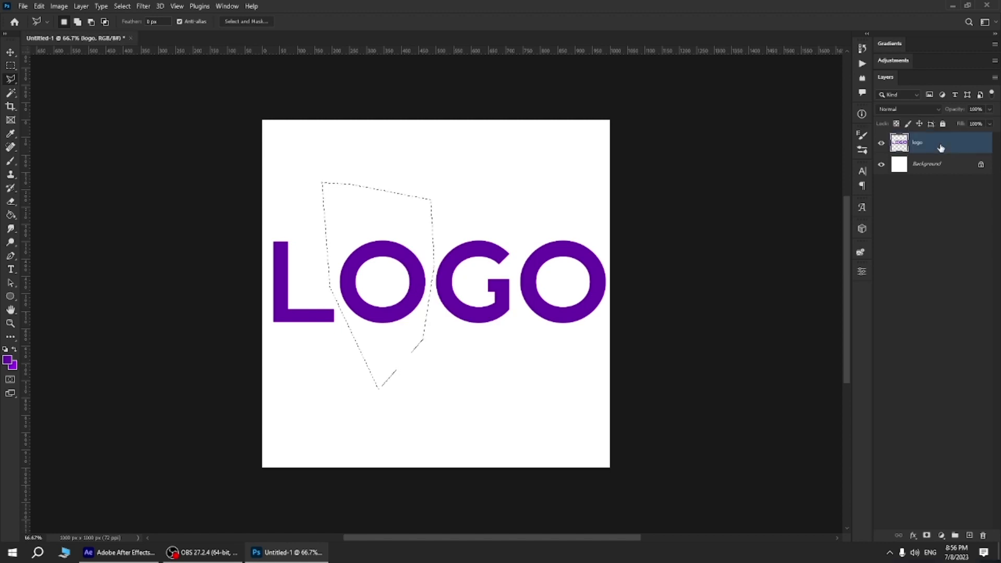
right_click(415, 252)
left_click(452, 333)
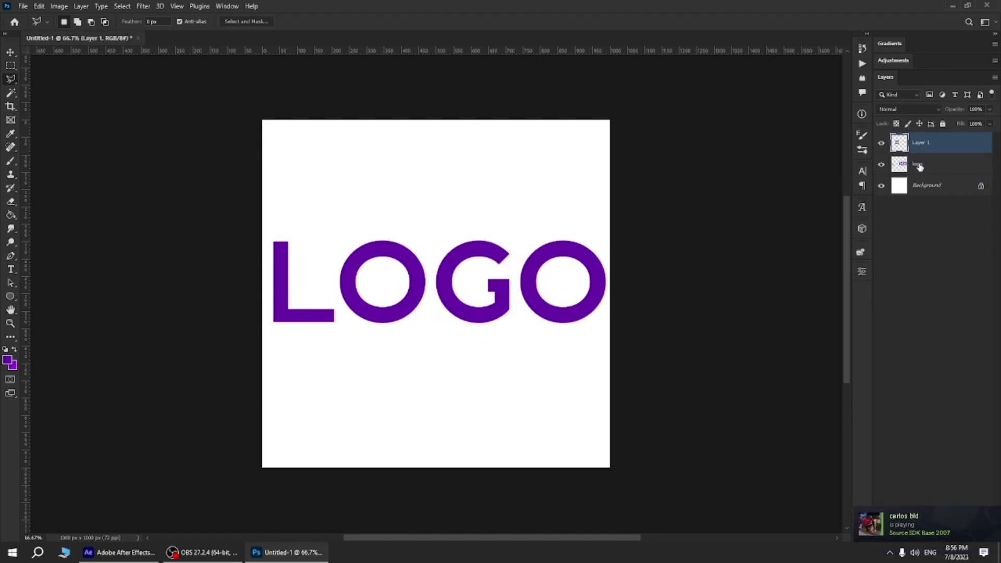
Step: Outline the letter G and cut it onto its own layer
left_click(917, 164)
left_click(433, 221)
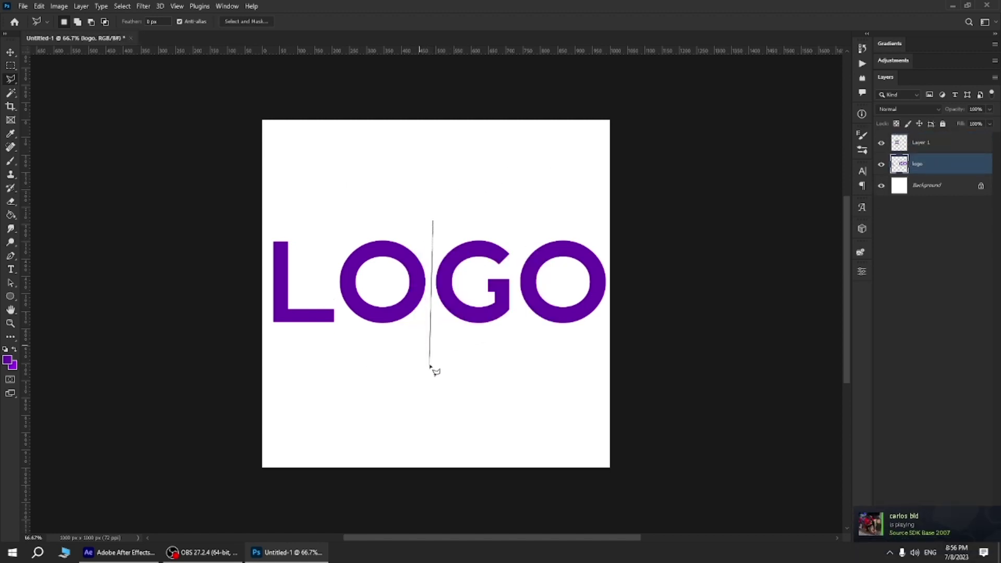
left_click(427, 366)
left_click(513, 376)
left_click(520, 213)
left_click(433, 221)
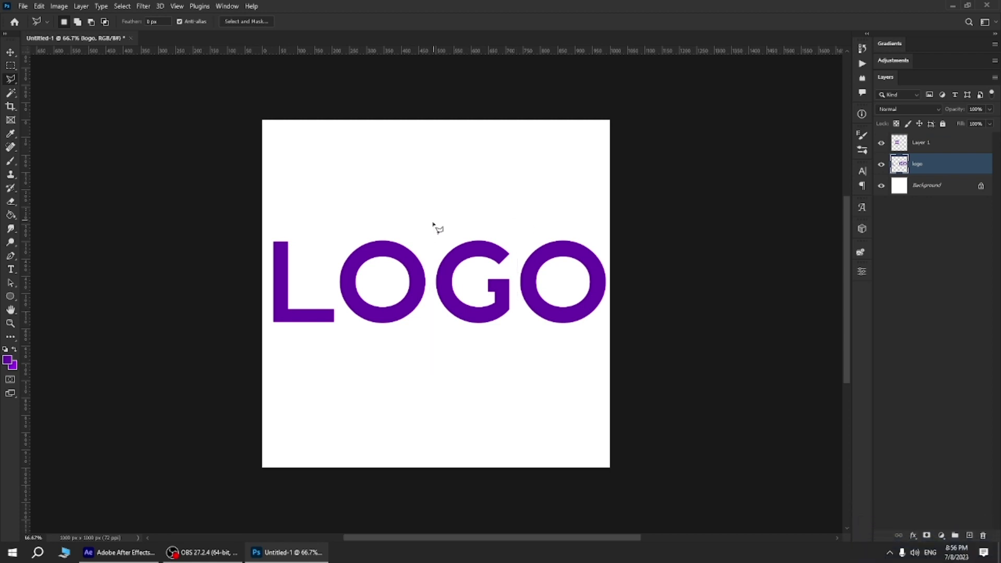
right_click(466, 259)
left_click(526, 339)
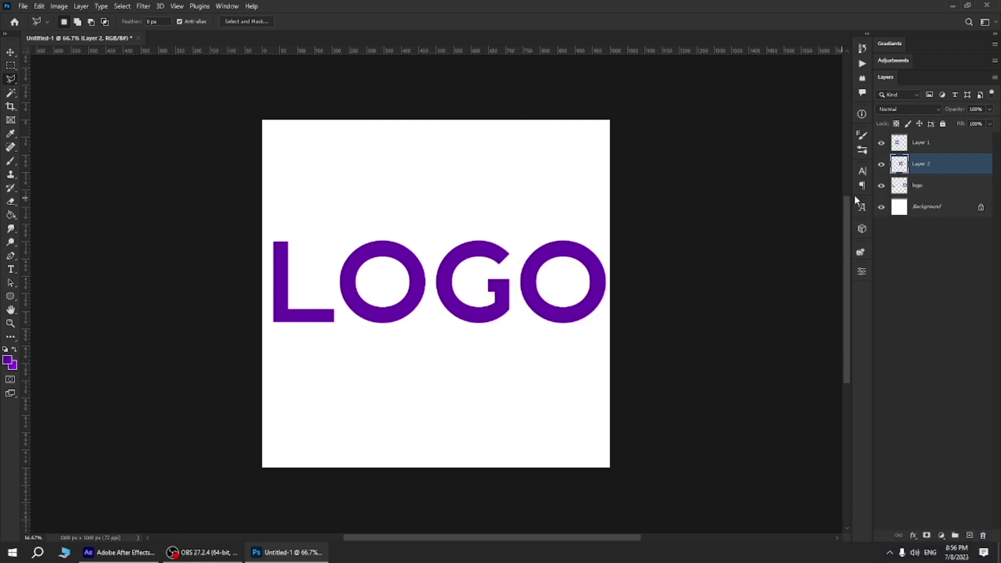
Step: Outline the final O and cut it onto its own layer
left_click(904, 189)
left_click(530, 212)
left_click(516, 265)
left_click(517, 370)
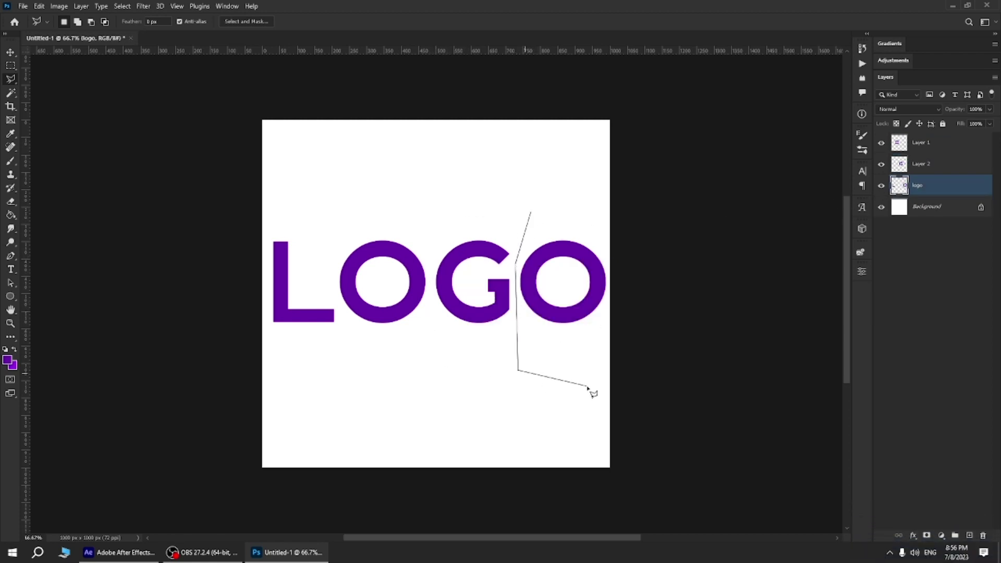
left_click(586, 386)
left_click(652, 293)
left_click(605, 203)
left_click(530, 214)
right_click(548, 238)
left_click(573, 318)
left_click(900, 211)
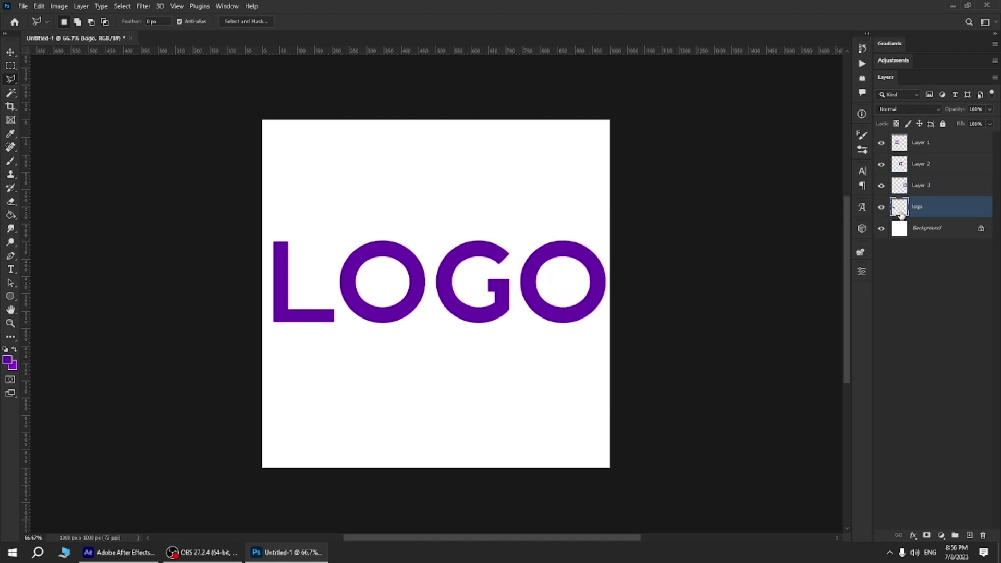
Step: Hide all layers and view the logo layer's remaining L on its own
left_click_drag(881, 228, 881, 142)
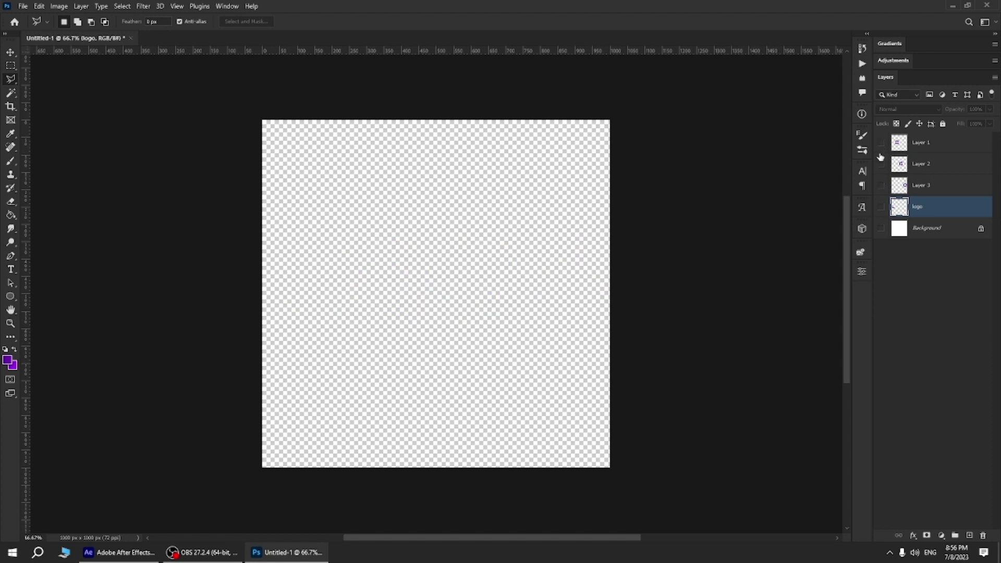
left_click(881, 207)
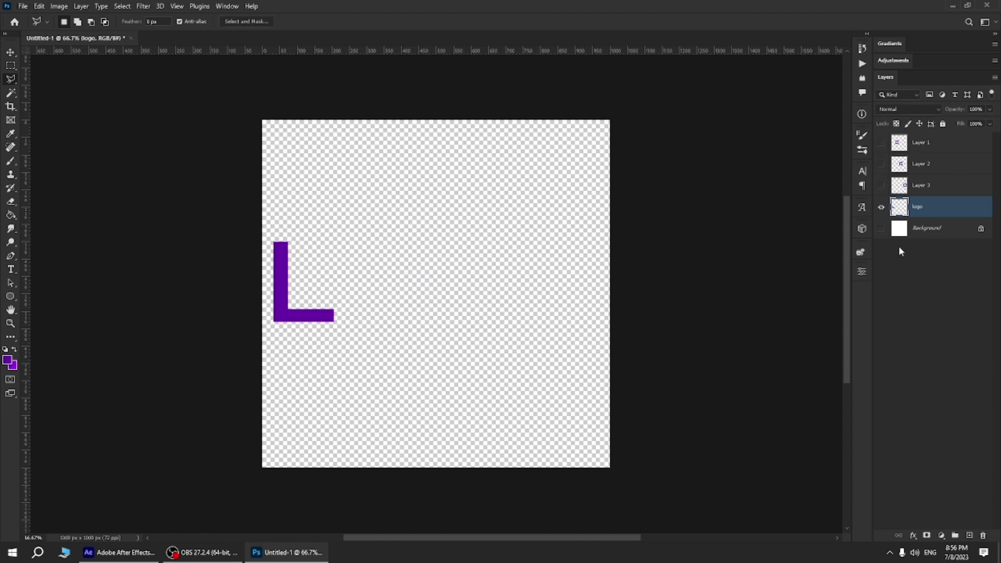
left_click(880, 211)
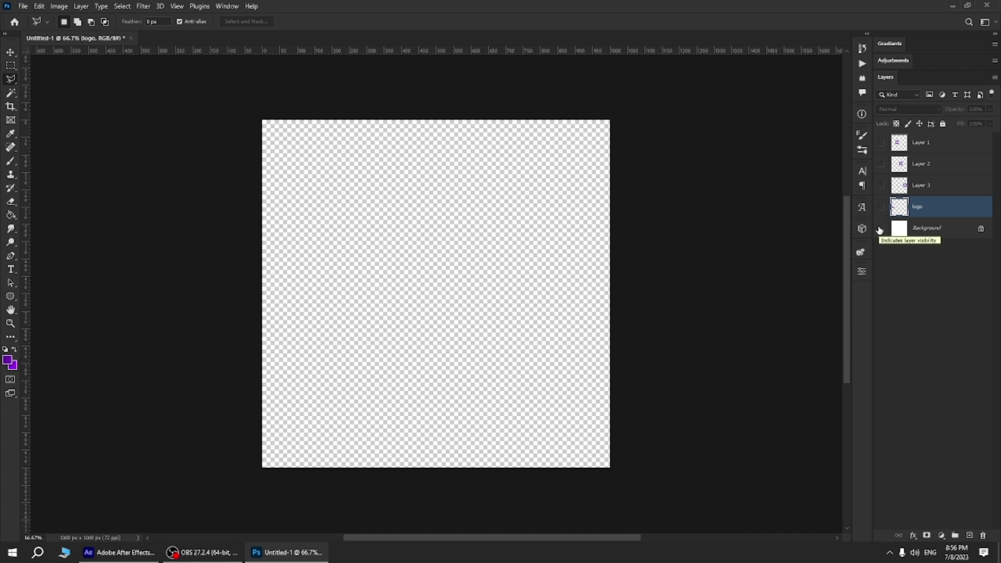
Step: Show the white Background layer again and close the document without saving
left_click(881, 228)
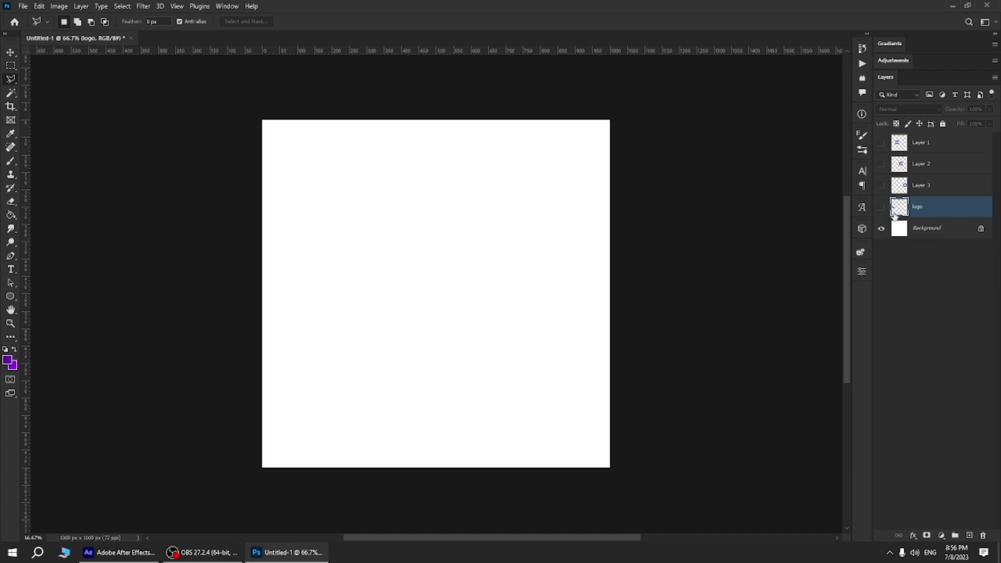
left_click(900, 262)
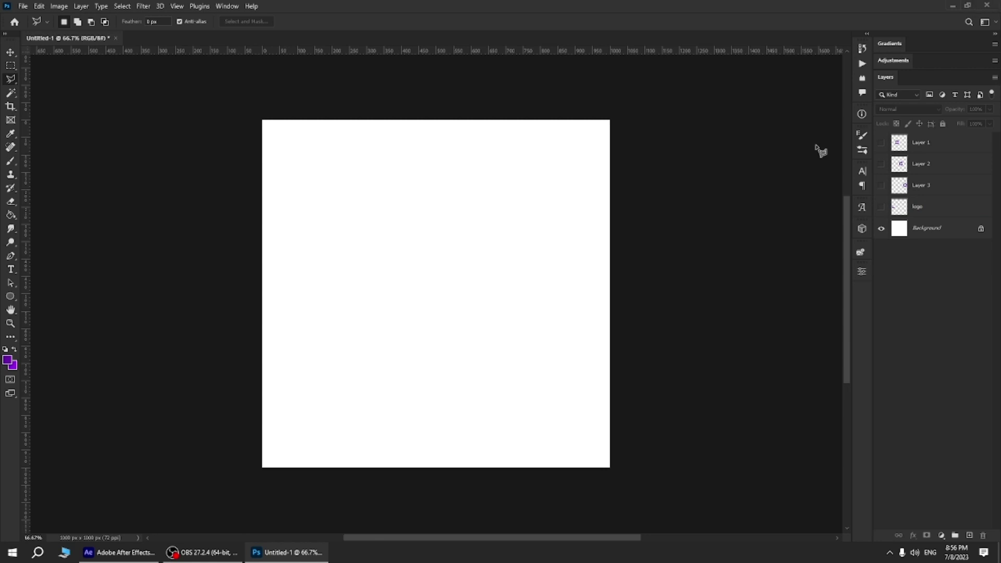
left_click(985, 5)
left_click(496, 204)
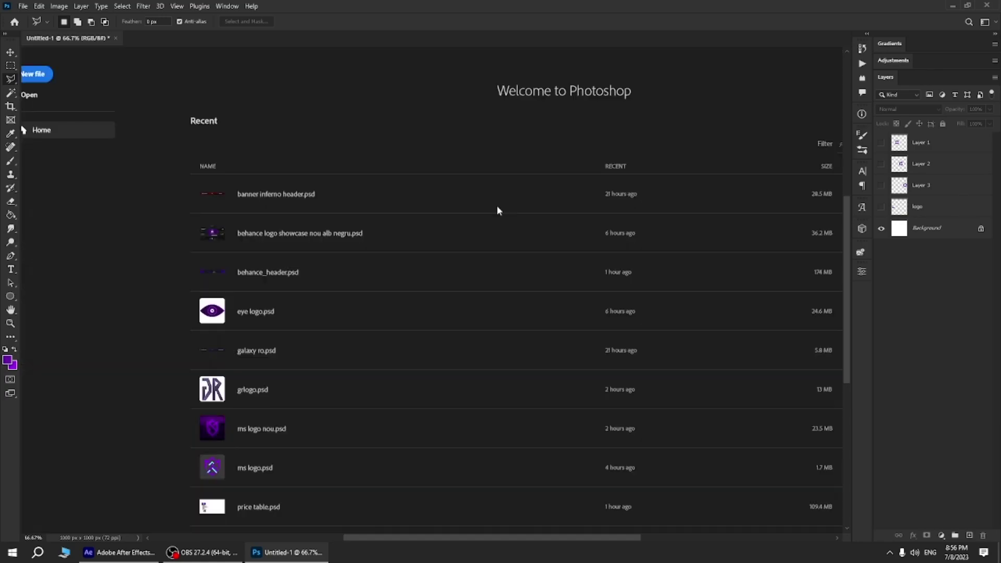
Step: Import gsdgdg, gsdggg, sdgsdgsd, sfas and Untitled-1 PNGs from Desktop\new into the project
left_click(102, 213)
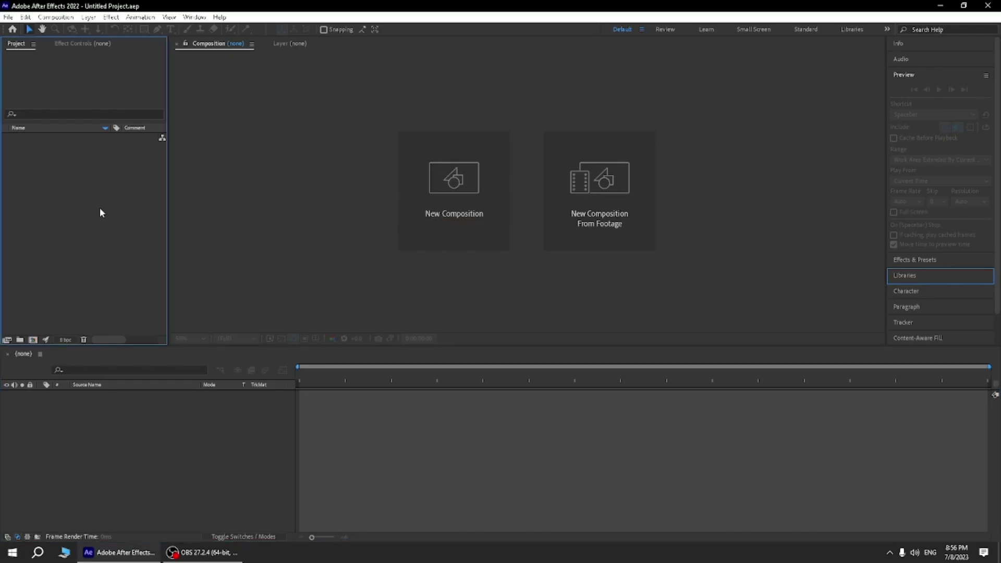
double_click(101, 209)
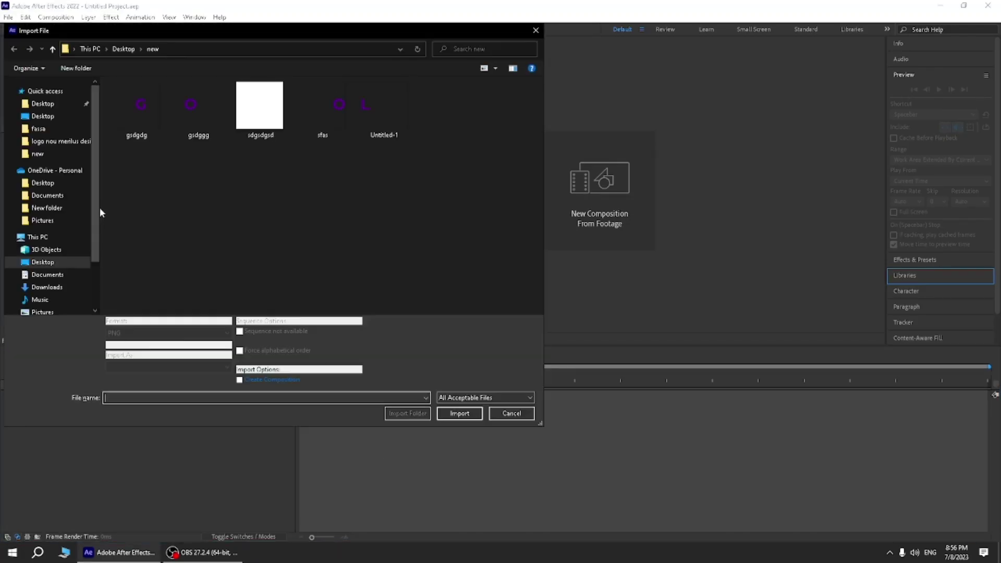
left_click(131, 120)
left_click(210, 109, "ctrl")
left_click(323, 109, "ctrl")
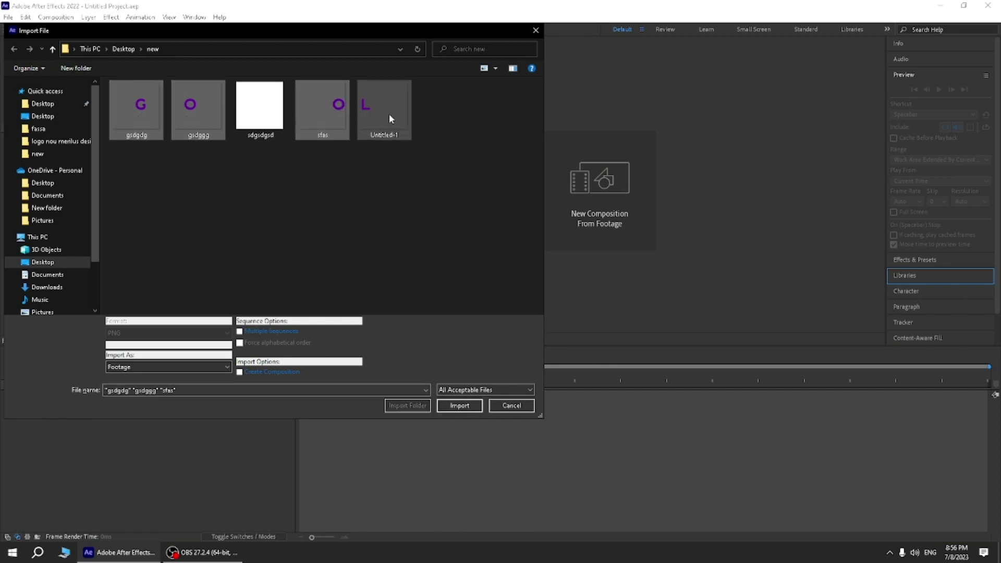
left_click(389, 113, "ctrl")
left_click(260, 109, "ctrl")
left_click(473, 404)
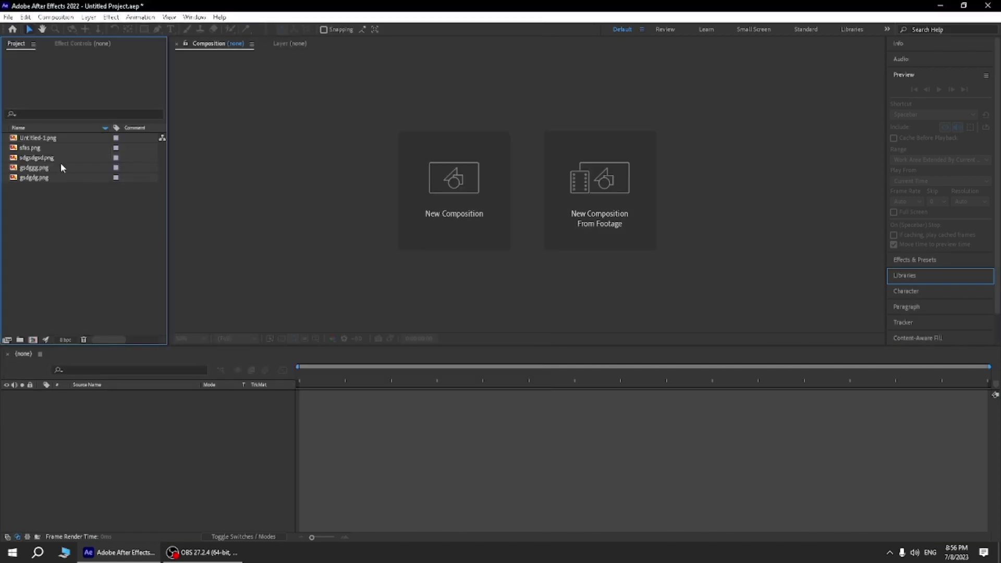
left_click(41, 159)
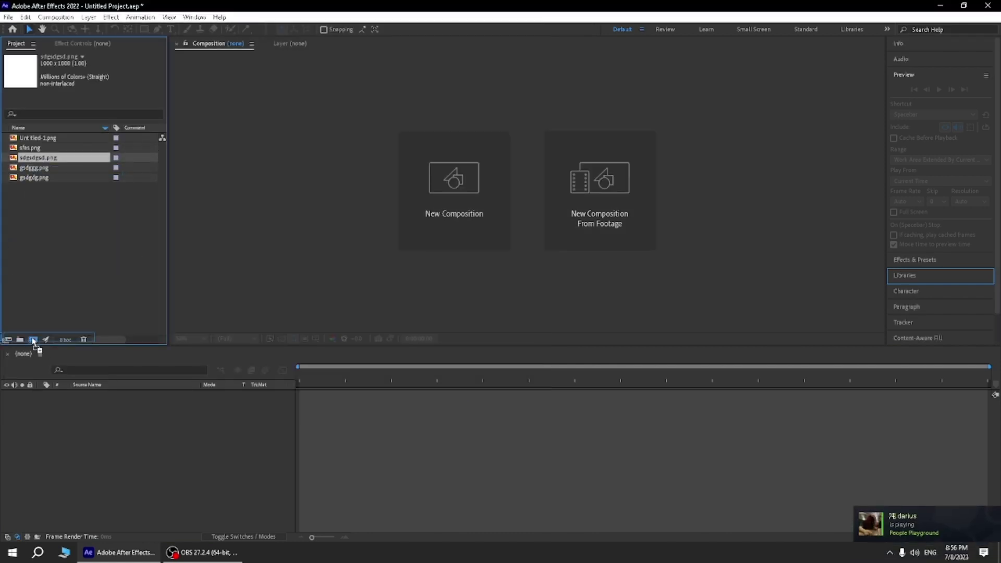
Step: Create a new composition from sdgsdgsd.png
left_click_drag(40, 163, 33, 339)
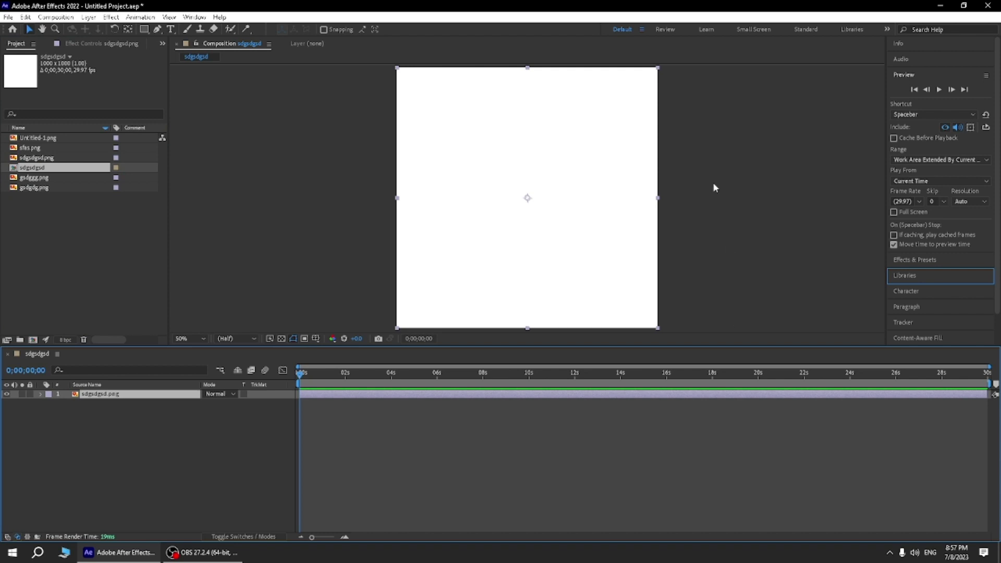
Step: Shorten the composition's work area to about the first 6 seconds
left_click_drag(988, 384, 436, 385)
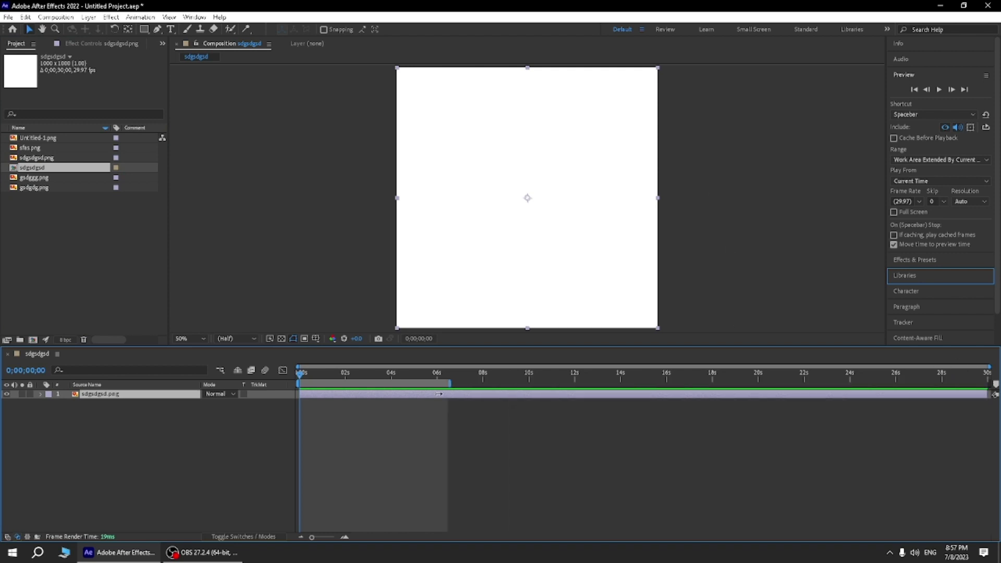
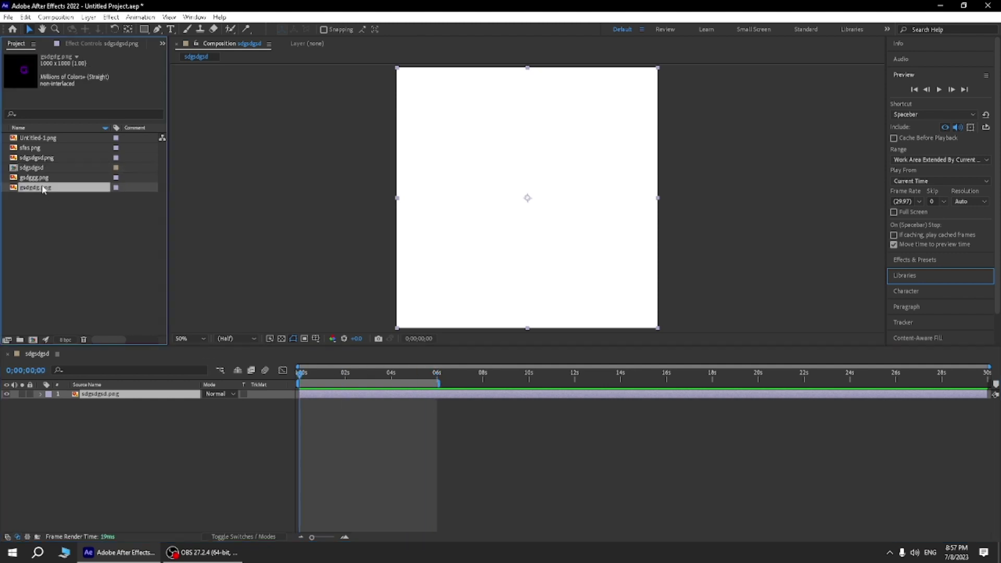
Step: Add the four letter PNGs from the Project panel to the composition
left_click(39, 178, "ctrl")
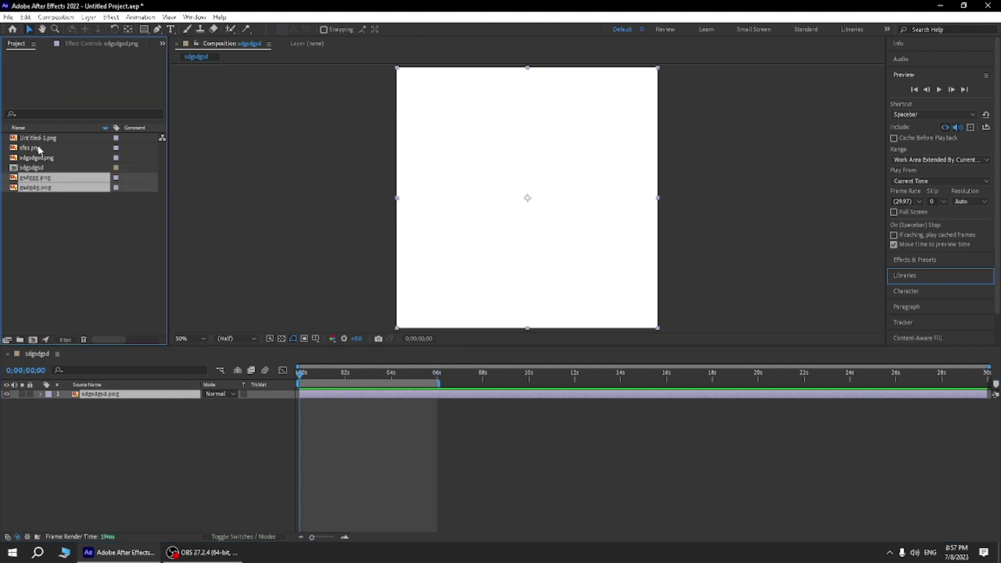
left_click(32, 147, "ctrl")
left_click(36, 137, "ctrl")
mouse_move(37, 137)
left_mouse_down()
mouse_move(520, 184)
mouse_move(525, 203)
left_mouse_up()
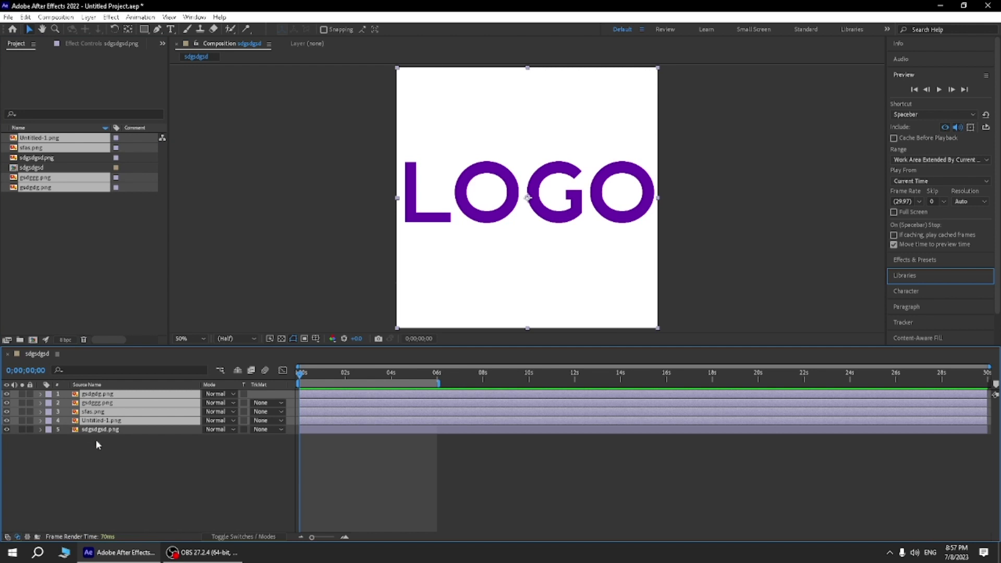
Step: Hide layers to identify each letter and move the G layer down the stack
left_click(69, 438)
left_click_drag(6, 420, 9, 400)
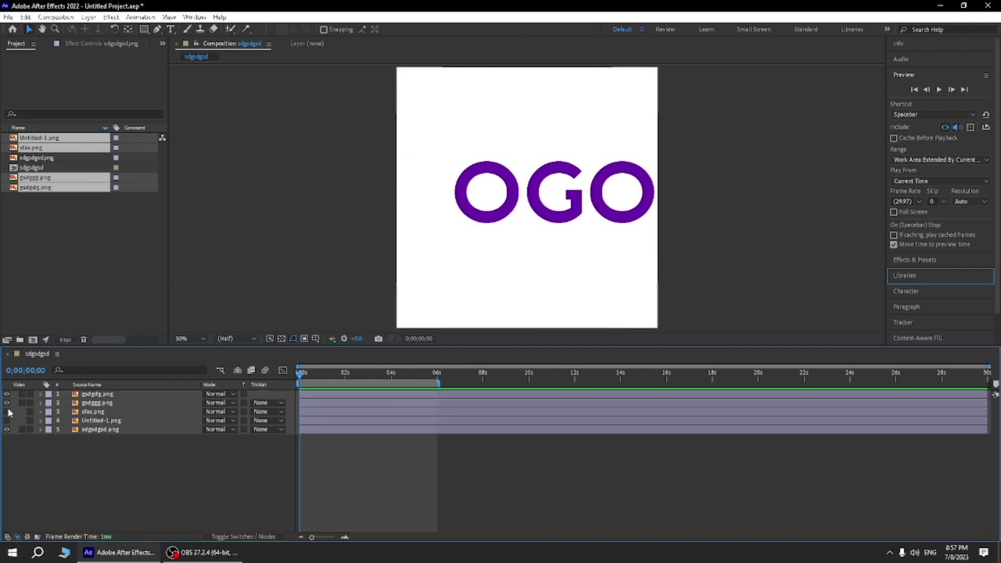
left_click(6, 393)
left_click(6, 420)
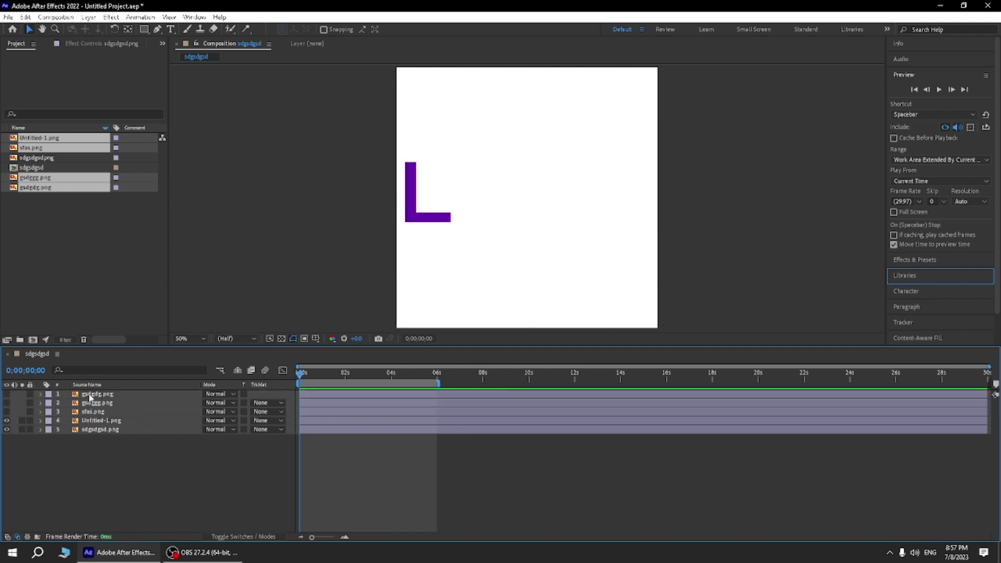
mouse_move(90, 394)
left_mouse_down()
mouse_move(94, 422)
mouse_move(88, 405)
left_mouse_up()
left_click(6, 411)
Step: Put an O third from the bottom, then show both O layers again
left_click(6, 411)
left_click(6, 412)
left_click(6, 411)
left_click(6, 411)
left_click(6, 403)
left_click(7, 402)
Step: Show the G layer and give the L layer a Brown label
left_click(73, 441)
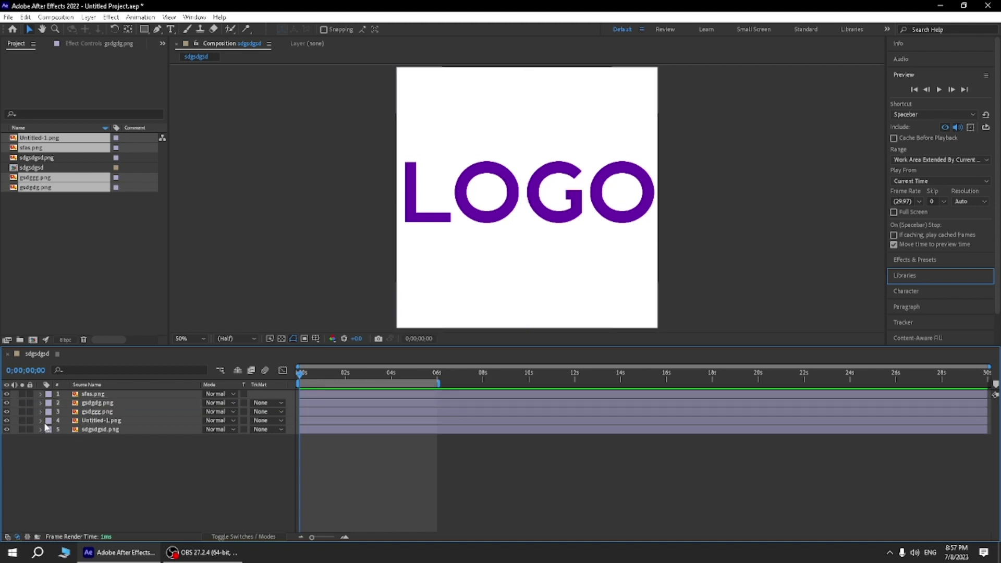
left_click(48, 420)
left_click(50, 439)
left_click(48, 420)
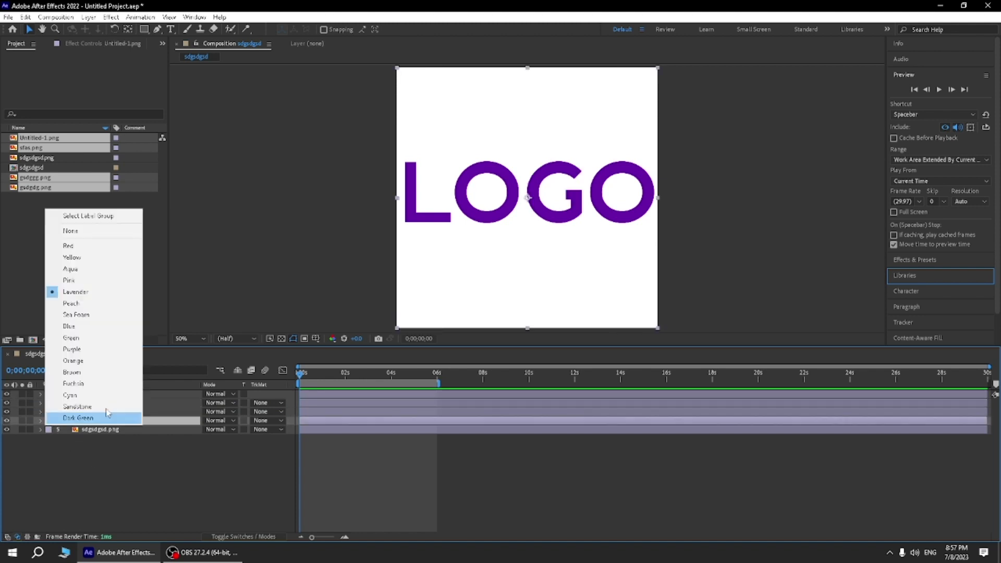
left_click(76, 372)
Step: Label layer 3 Purple, layer 2 Fuchsia and layer 1 Sandstone
left_click(48, 411)
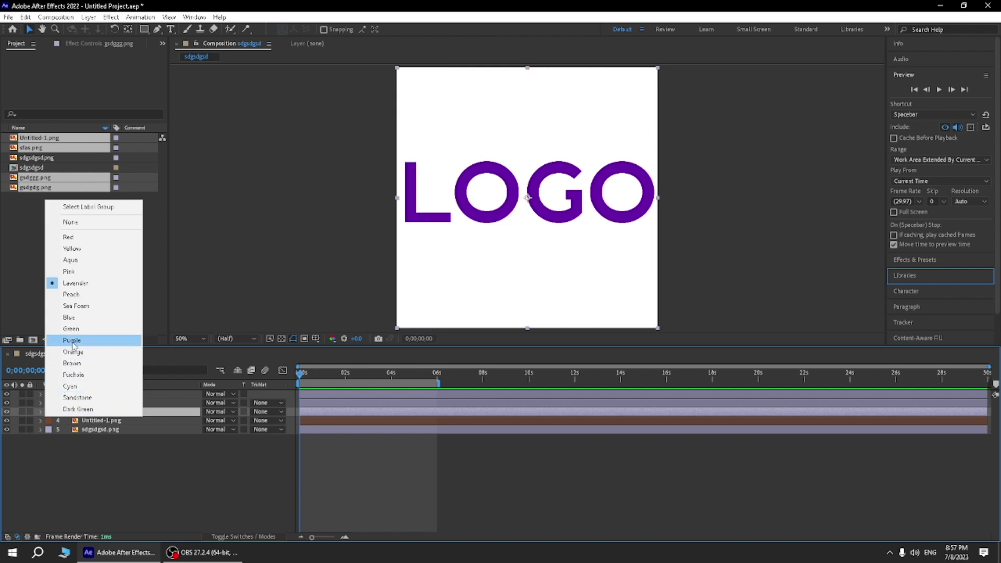
left_click(73, 341)
left_click(48, 402)
left_click(73, 374)
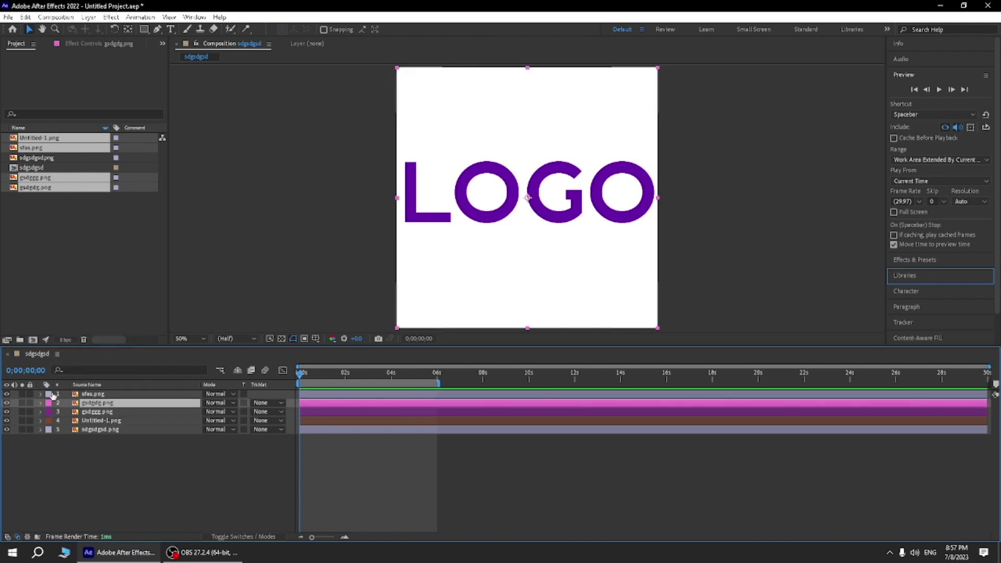
left_click(48, 394)
left_click(73, 384)
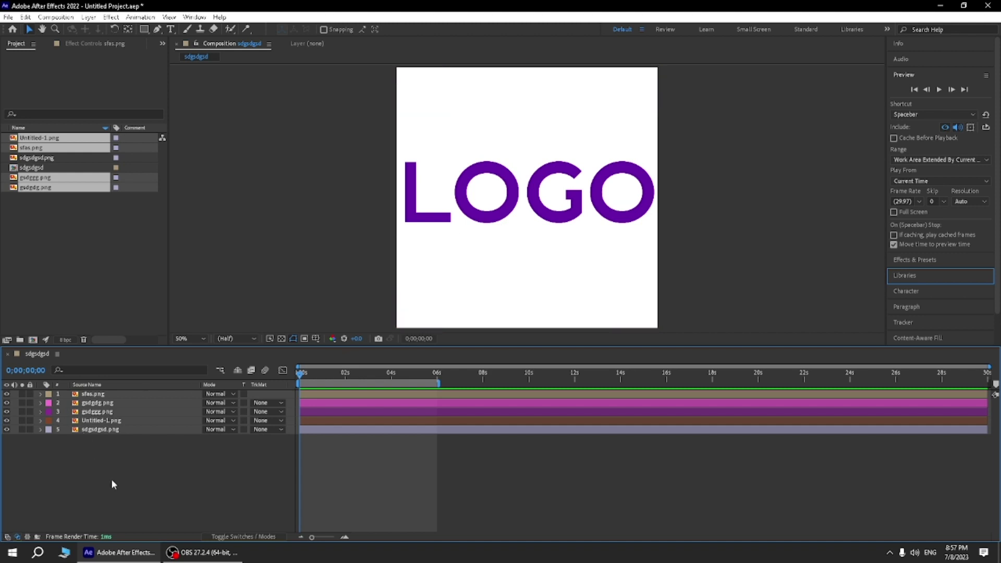
Step: Set a starting Position keyframe for the L at frame 0 with X at 224
left_click(163, 420)
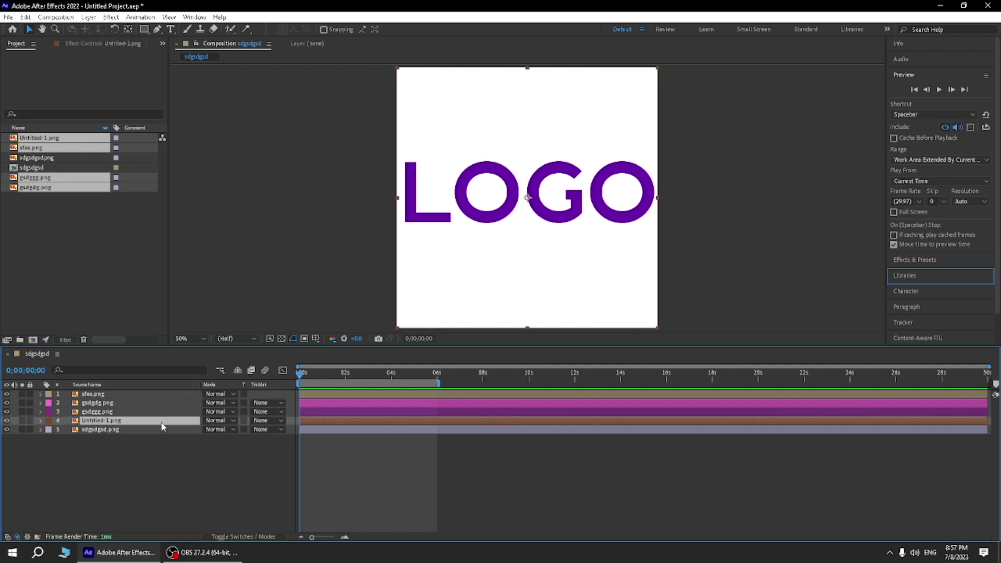
left_click(42, 420)
left_click(51, 430)
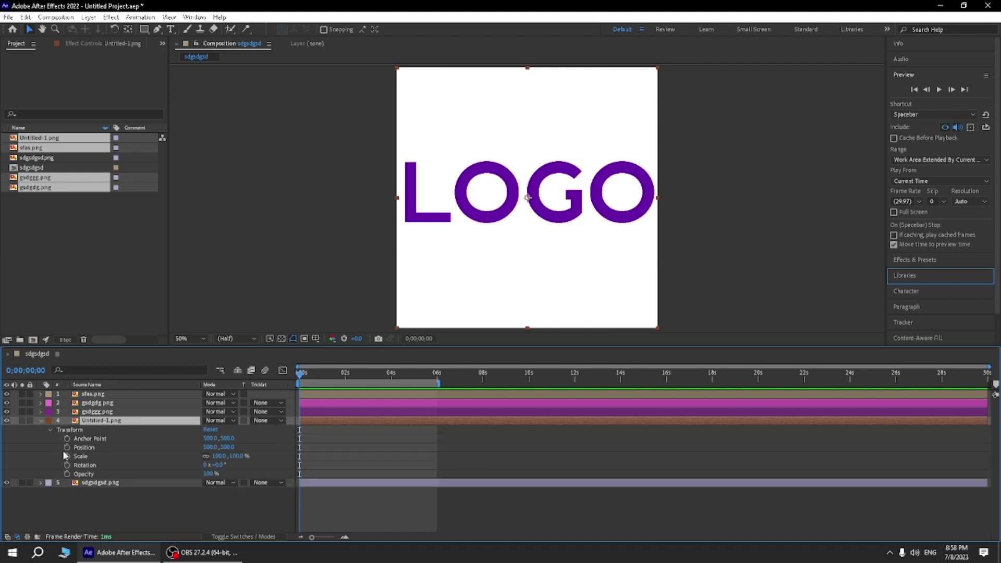
left_click(67, 449)
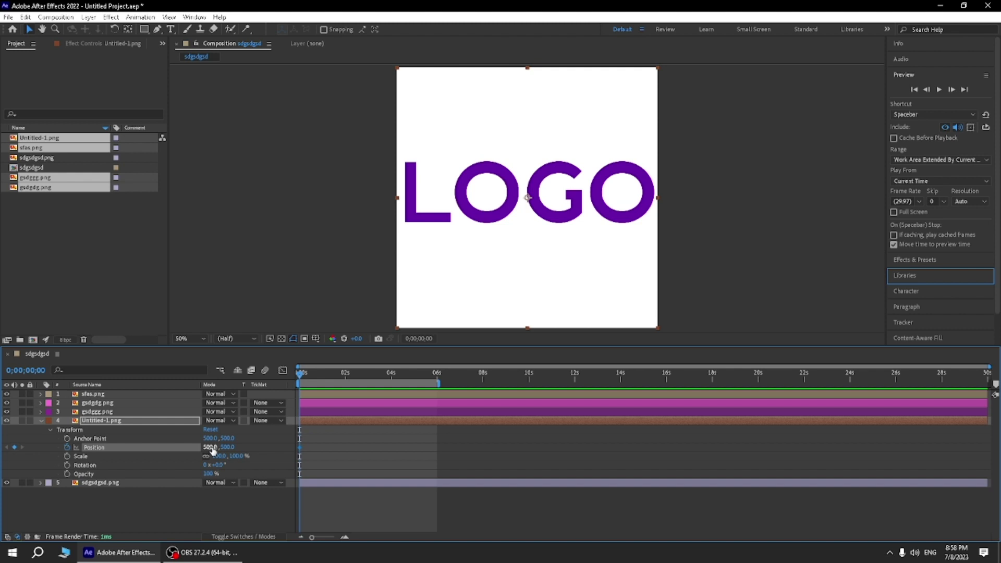
left_click_drag(212, 449, 60, 447)
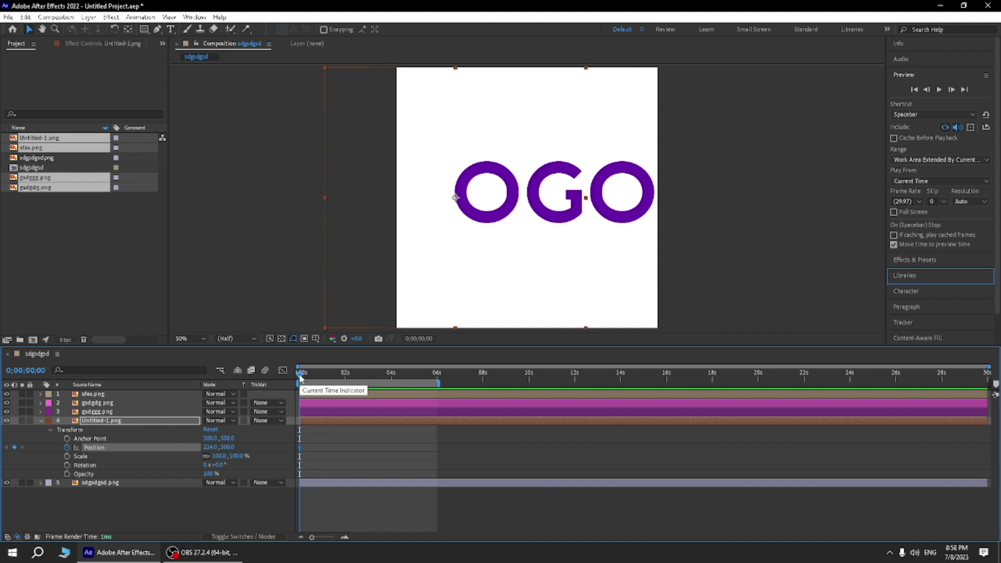
Step: At frame 15 set the L's X to 500, then preview it sliding in
left_click_drag(300, 376, 311, 378)
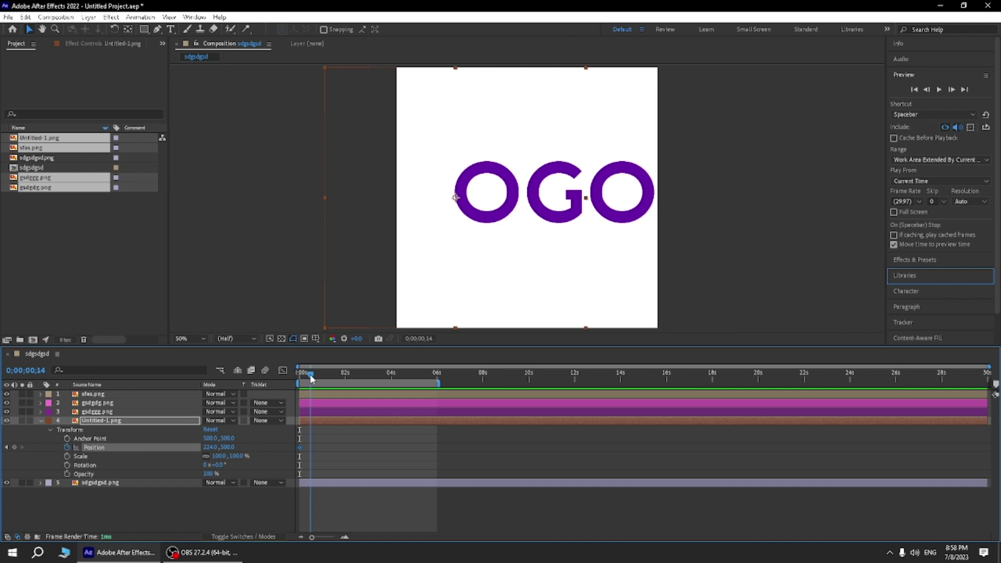
left_click(211, 447)
type("500")
key("Return")
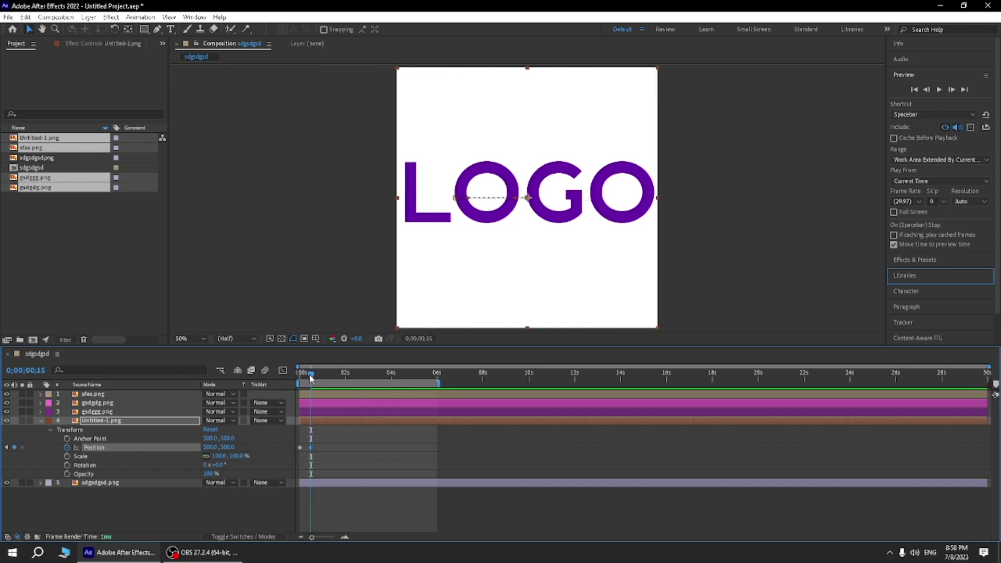
key("Home")
left_click(939, 90)
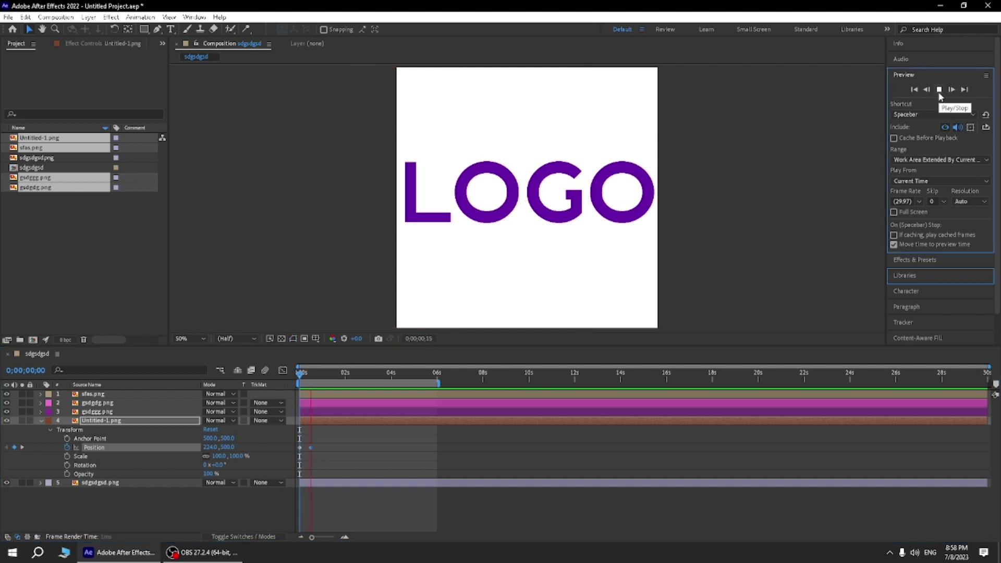
left_click(913, 92)
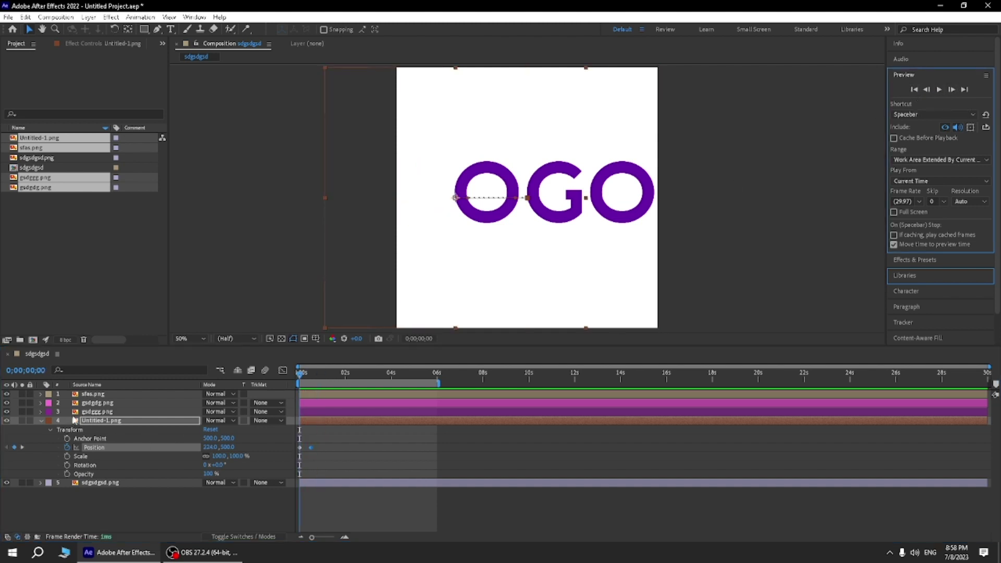
left_click(100, 412)
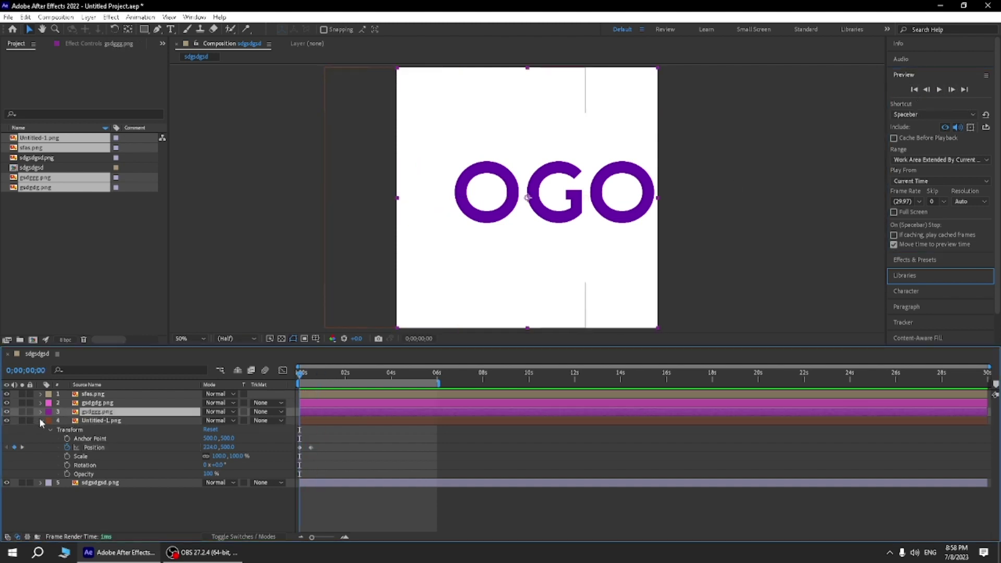
Step: Keyframe the first O's Position from below the frame at frame 0 to Y 500 at frame 15
key("p")
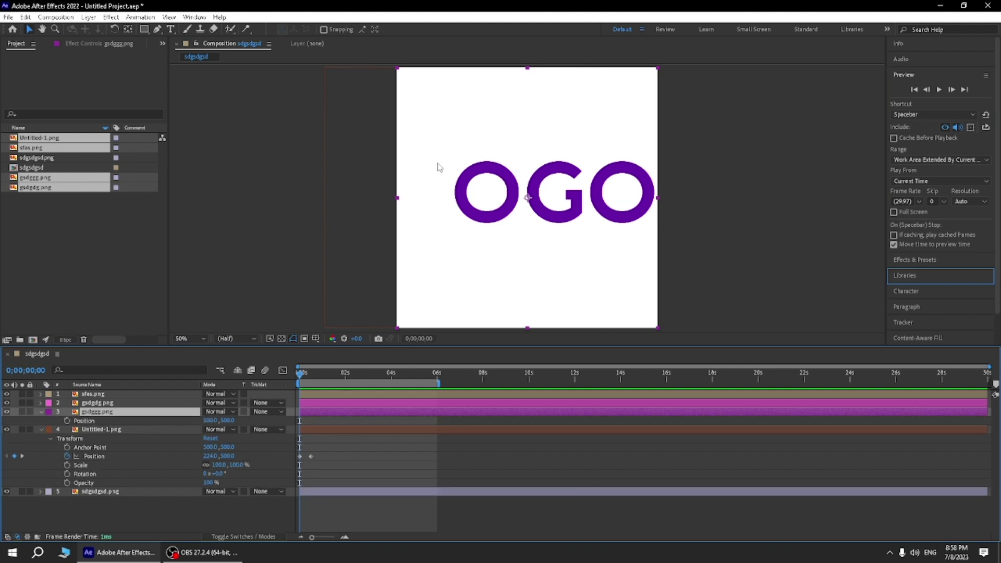
left_click(67, 420)
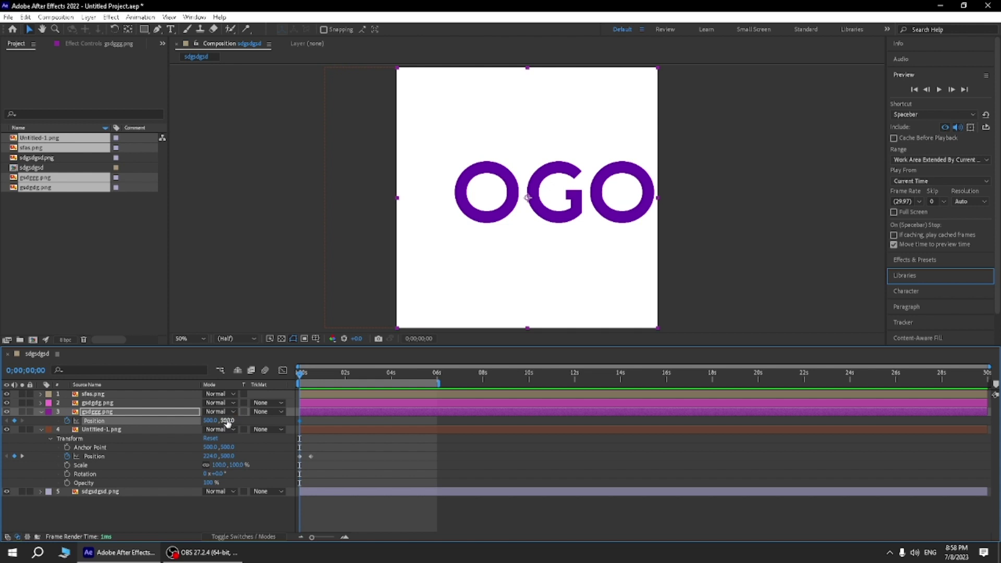
left_click_drag(226, 422, 558, 422)
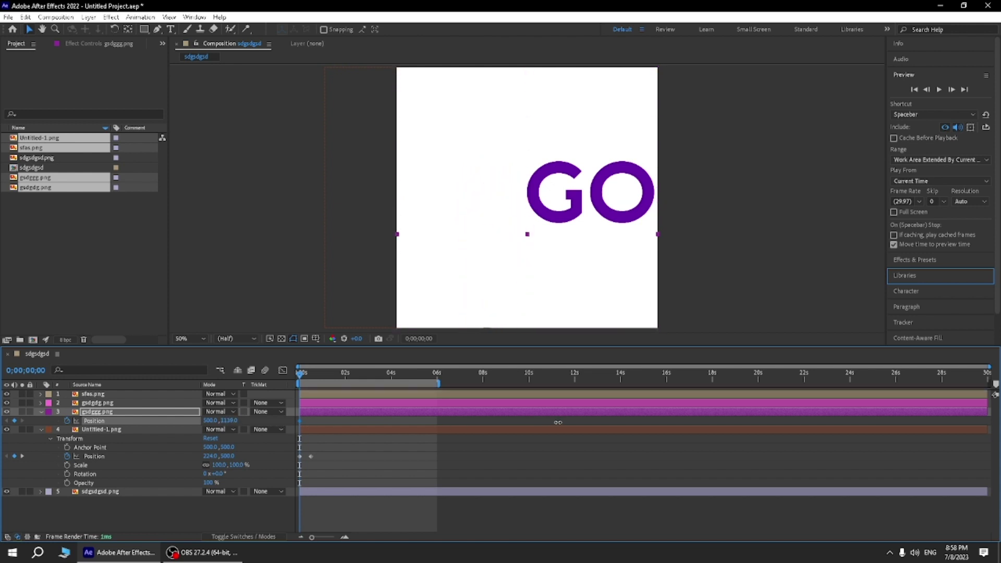
left_click_drag(300, 374, 313, 375)
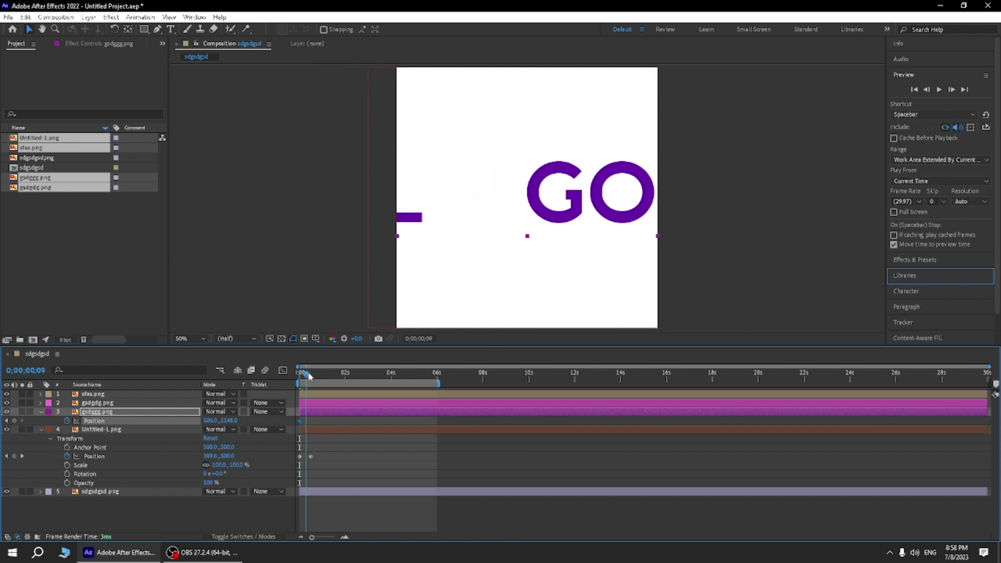
left_click(228, 421)
type("500")
key("Return")
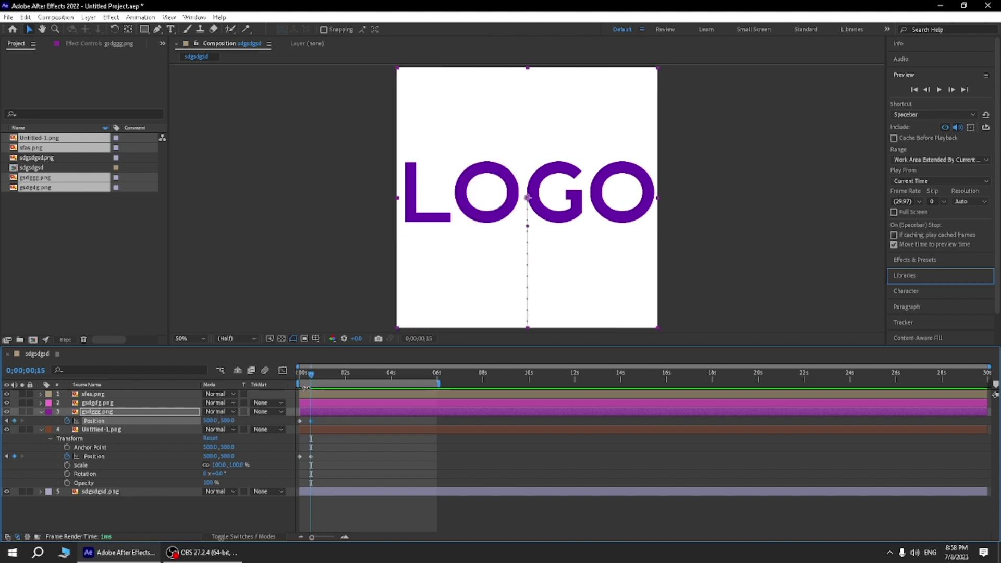
left_click(106, 403)
key("p")
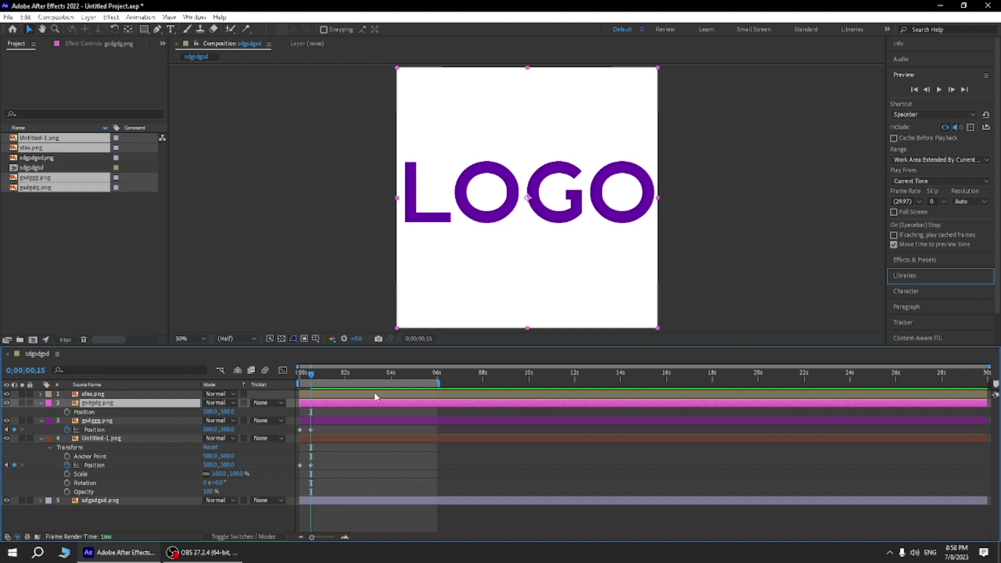
Step: Keyframe the G from 500,-150 at frame 0 down to 500,500 at frame 15
key("Home")
left_click(66, 412)
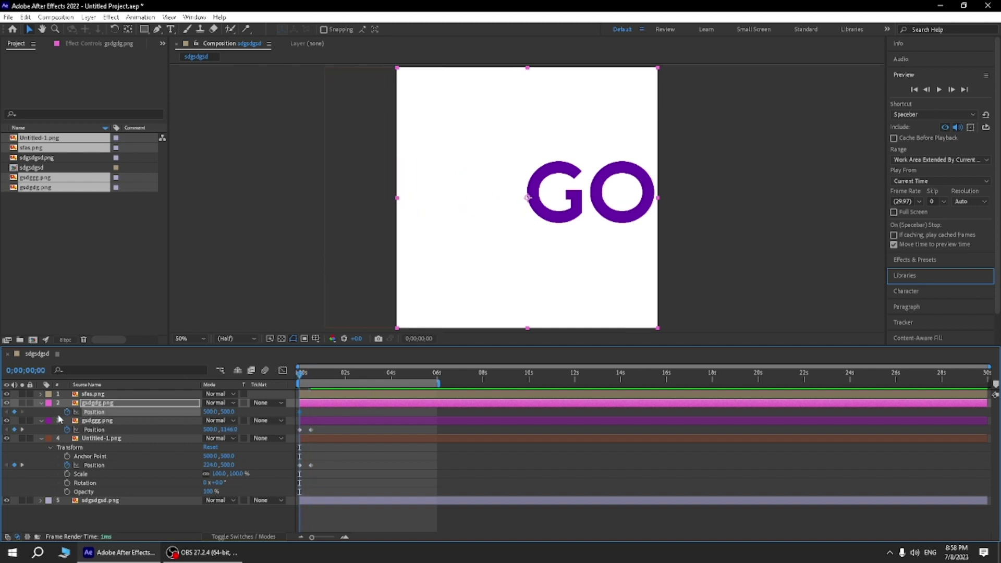
left_click_drag(225, 412, 151, 410)
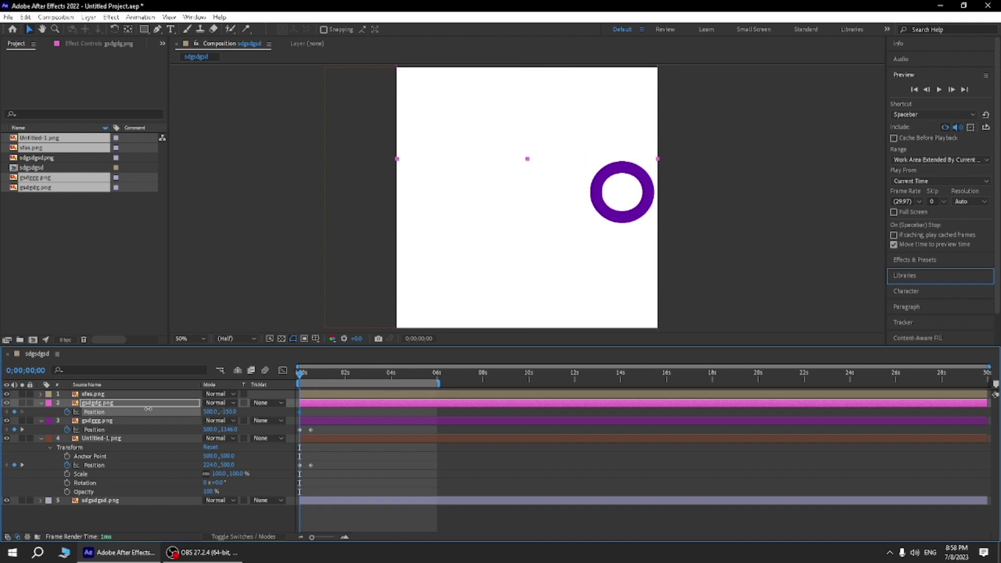
left_click_drag(303, 377, 313, 379)
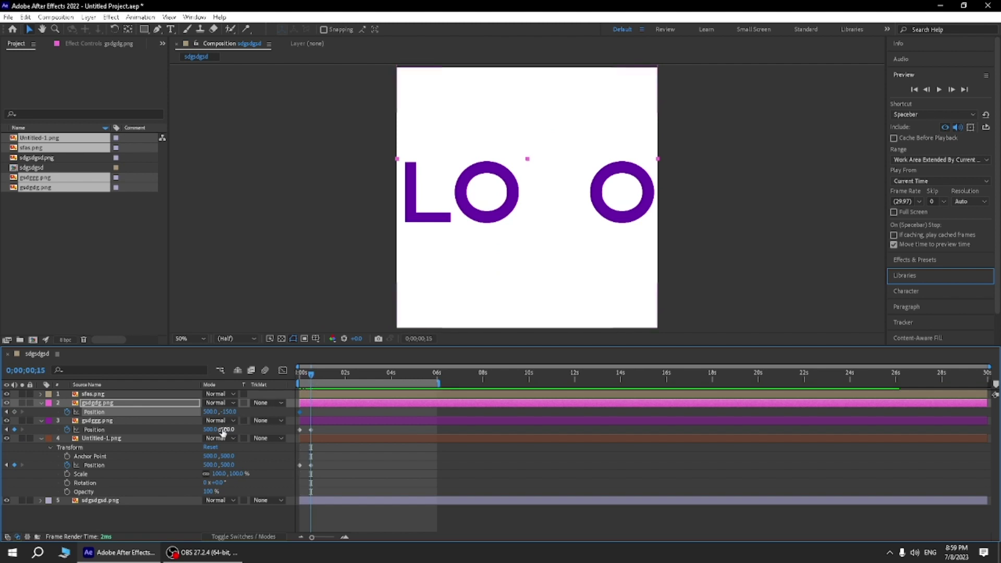
left_click(232, 412)
type("500")
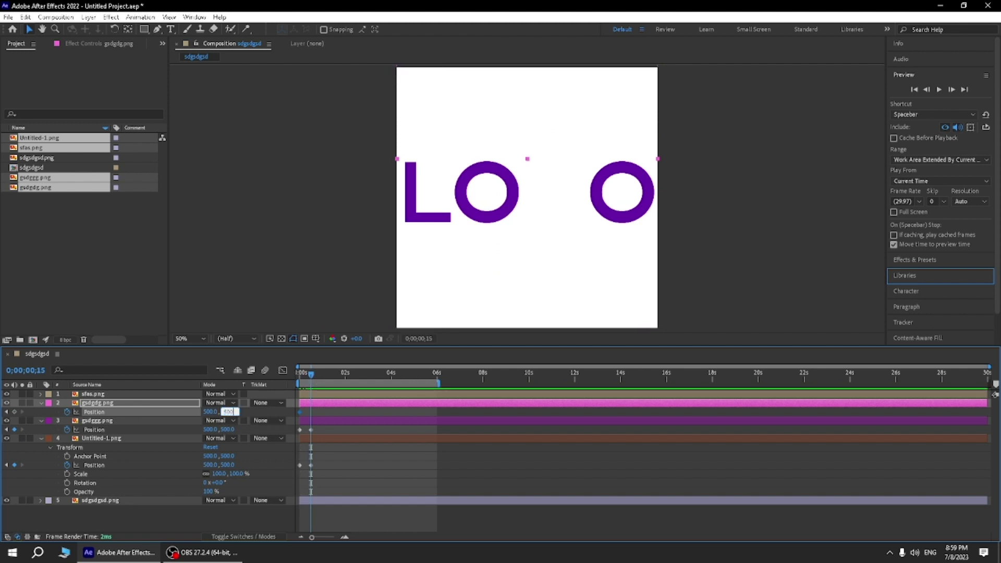
key("Return")
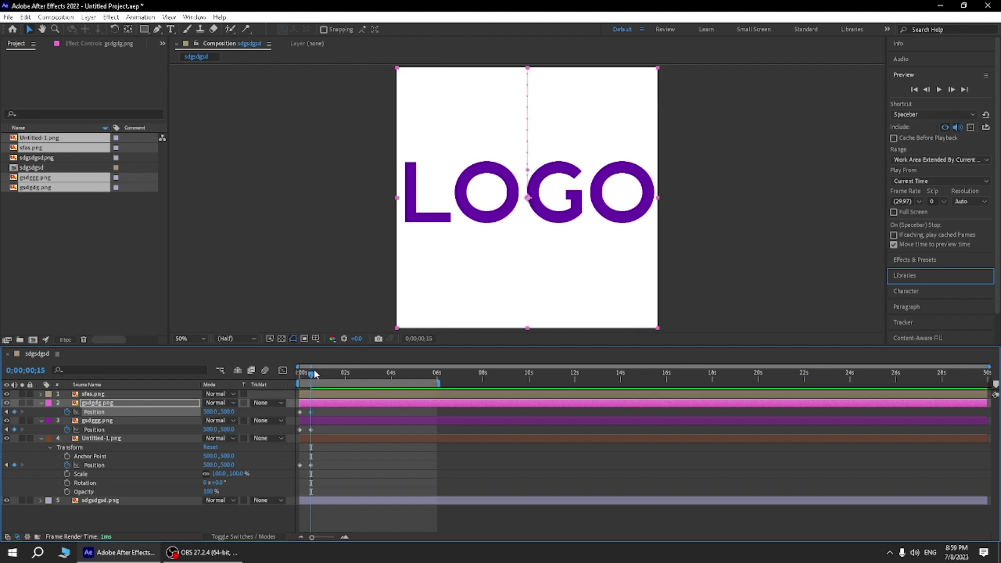
left_click(298, 376)
left_click(127, 394)
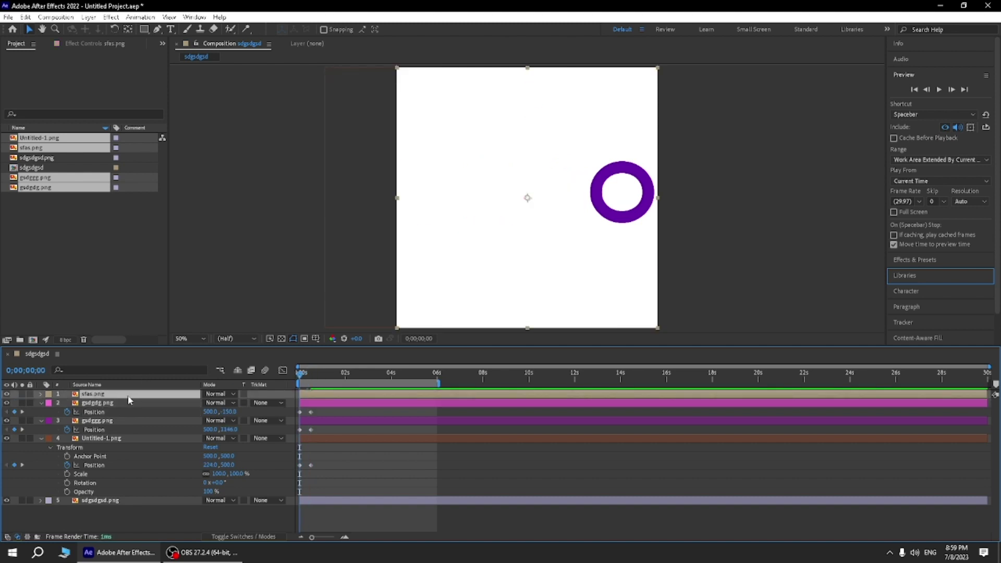
Step: Keyframe the last O's Position from X 766 at frame 0 to 500,500 at frame 15
key("p")
left_click(67, 403)
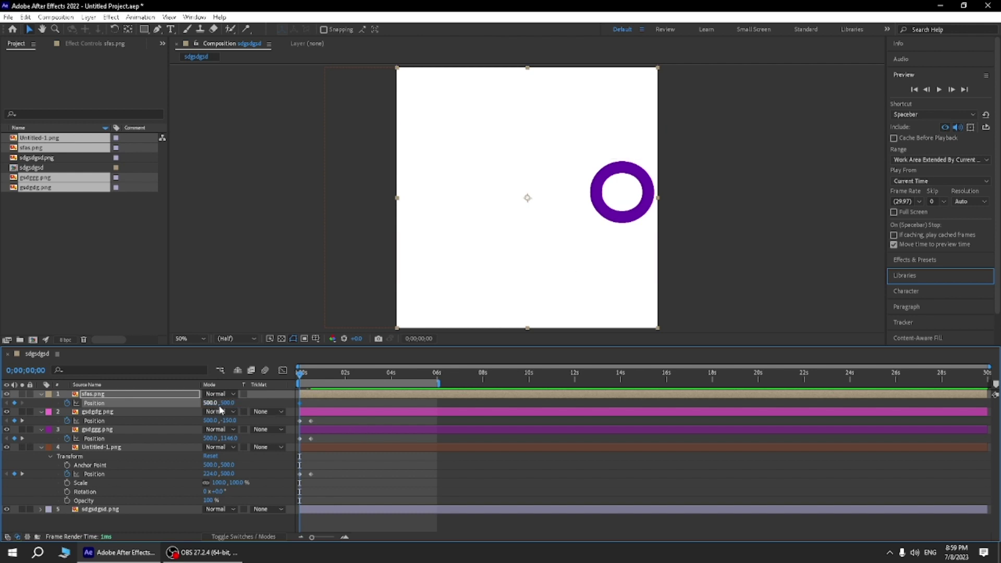
left_click_drag(210, 405, 351, 404)
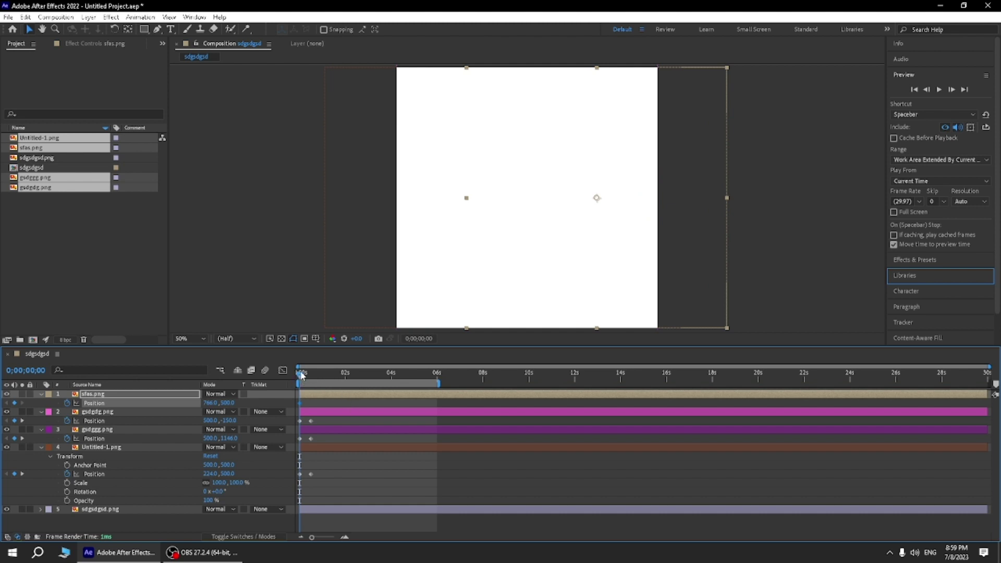
left_click_drag(301, 375, 311, 375)
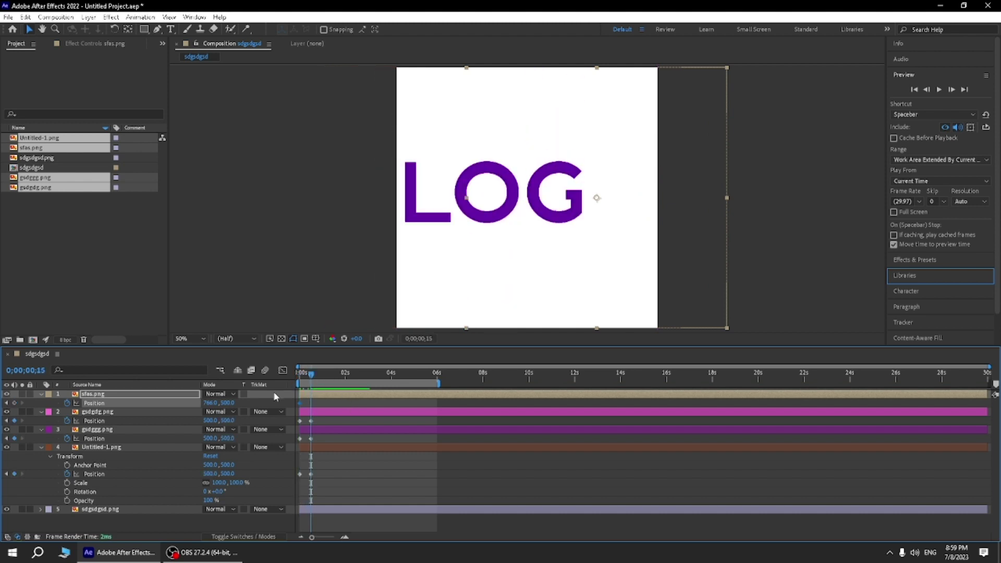
left_click(211, 403)
key("Return")
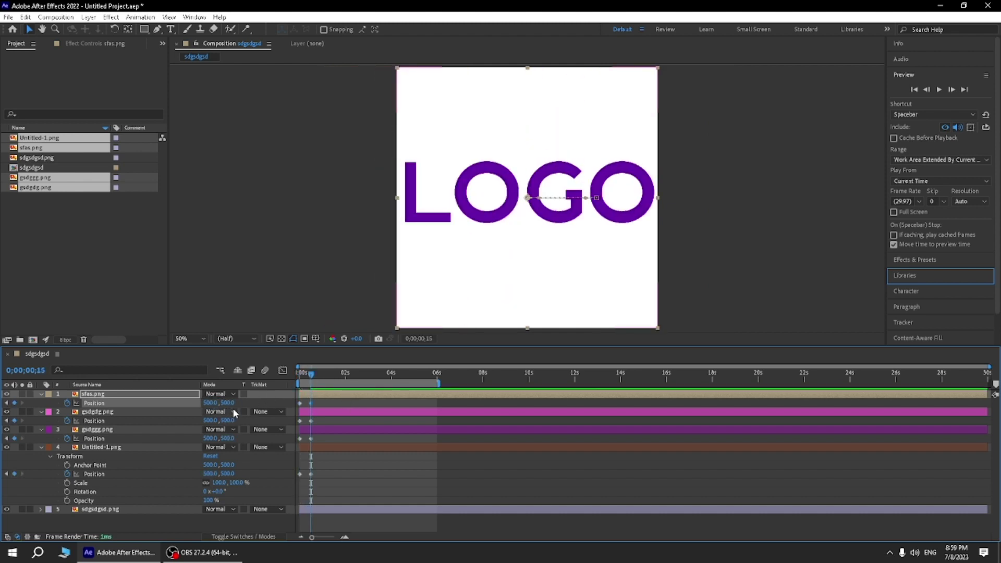
left_click_drag(312, 374, 254, 377)
Step: Preview the animation, then marquee-select the Position keyframes of all four letters
left_click(938, 89)
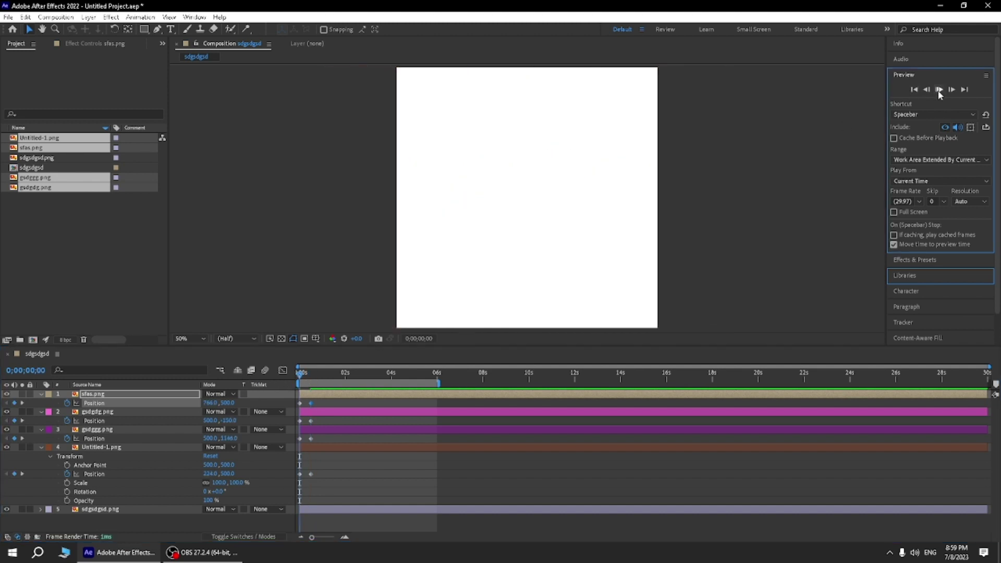
left_click(939, 90)
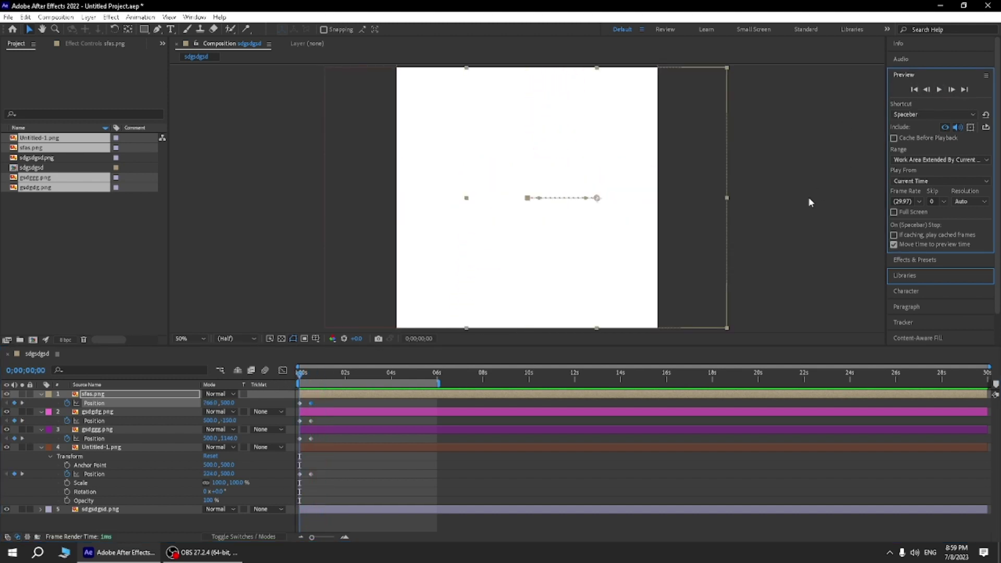
left_click(809, 197)
left_click_drag(394, 487, 301, 401)
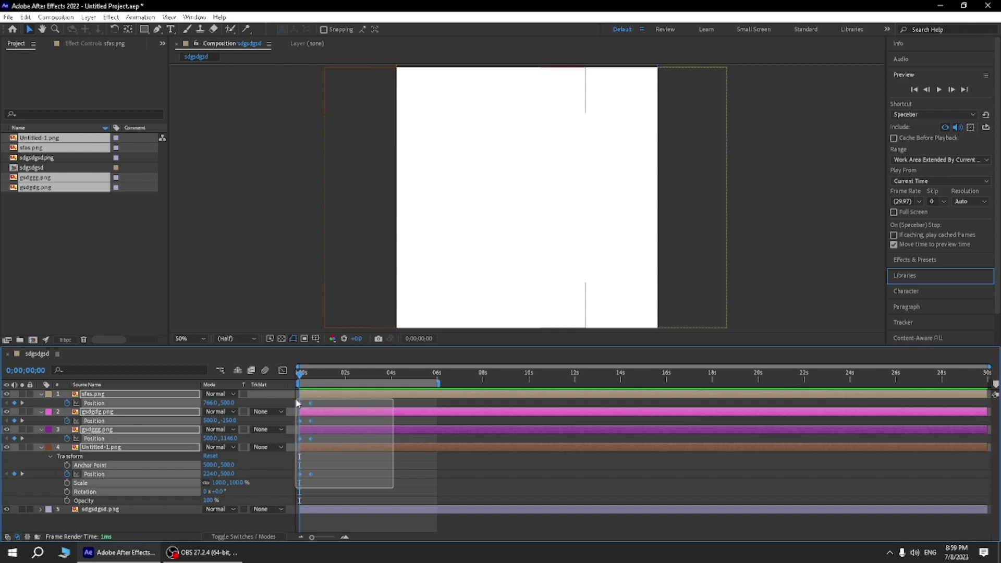
left_click(382, 471)
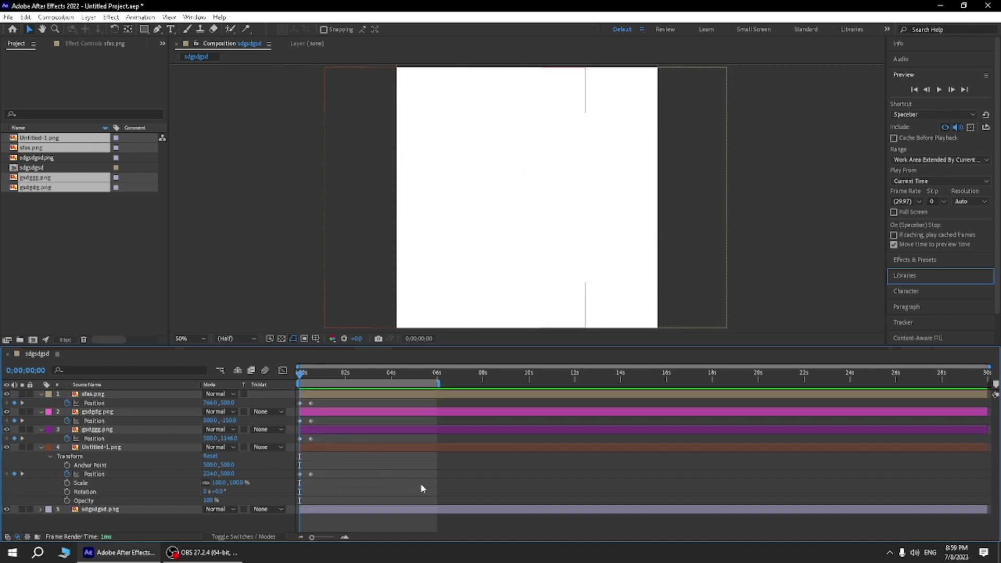
left_click_drag(376, 482, 326, 464)
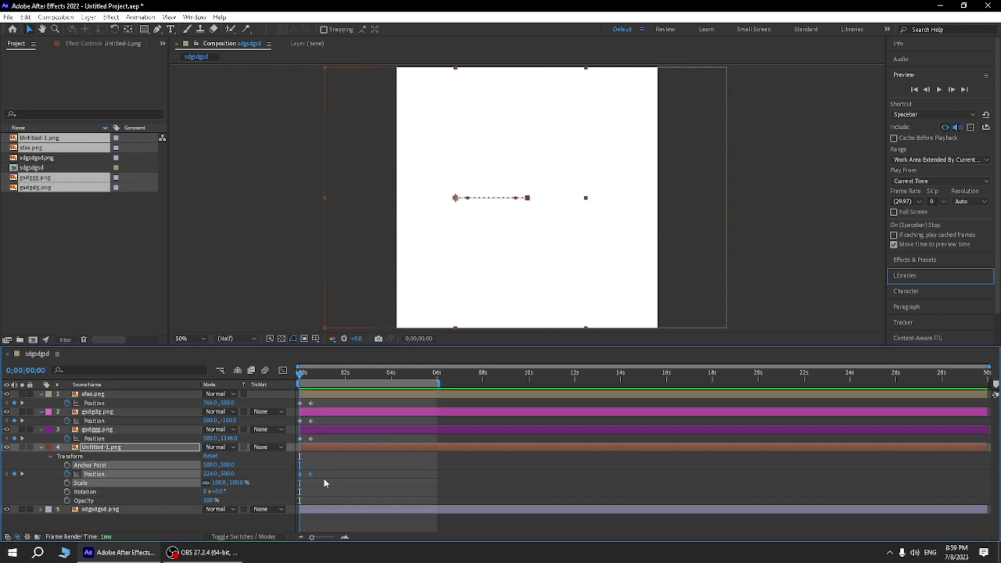
left_click(337, 428)
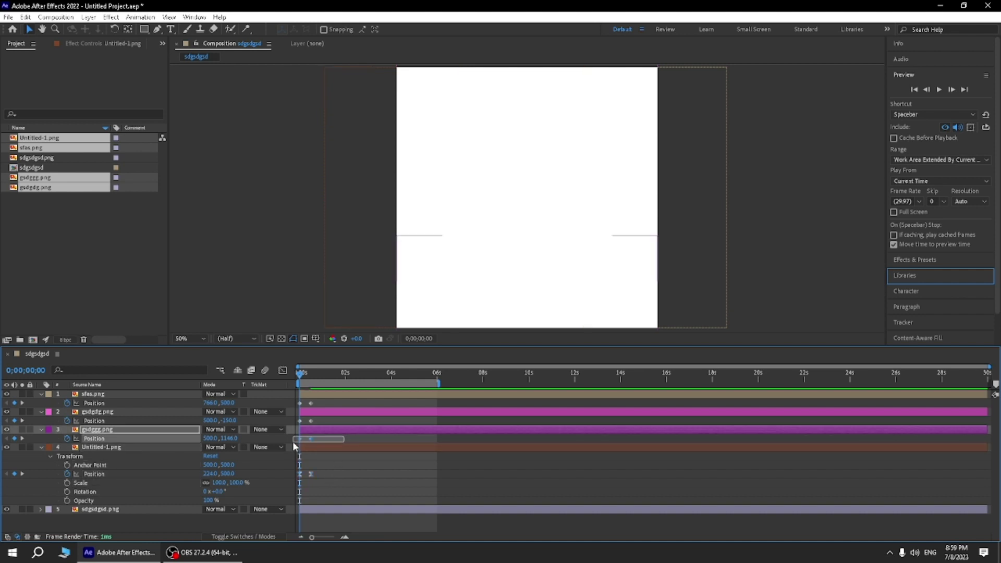
mouse_move(326, 417)
left_mouse_down()
mouse_move(296, 423)
mouse_move(299, 415)
left_mouse_up()
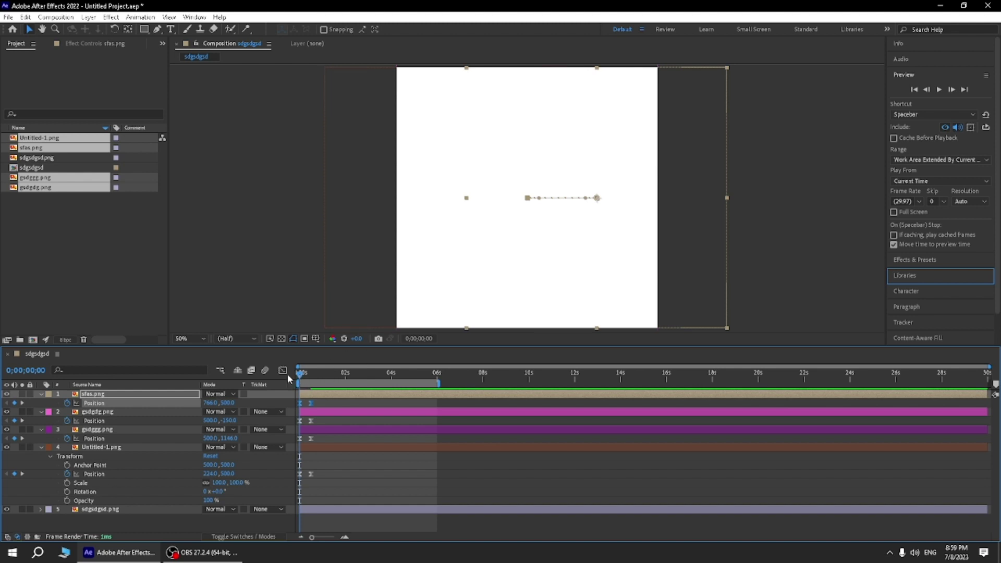
left_click(782, 208)
left_click(938, 90)
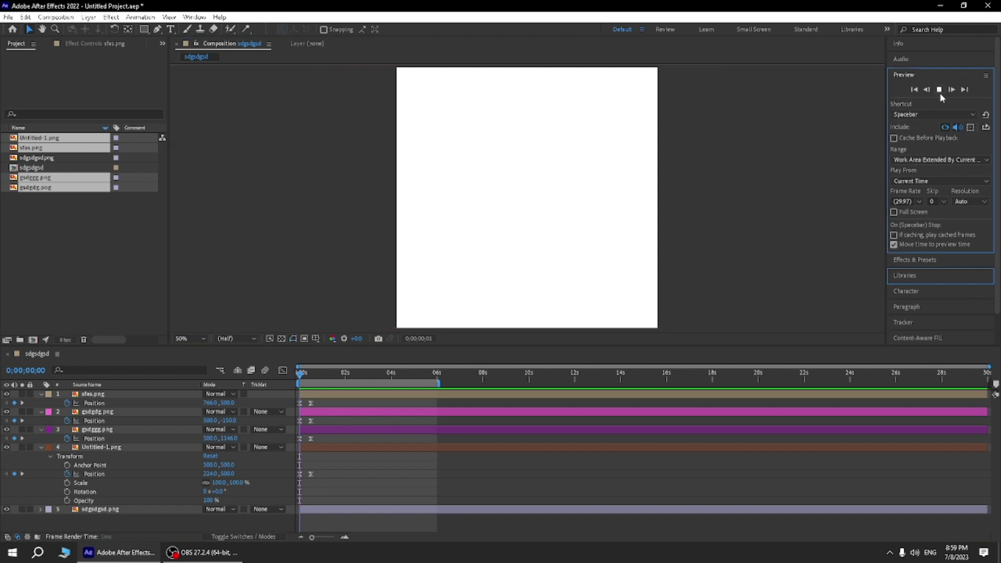
left_click(938, 90)
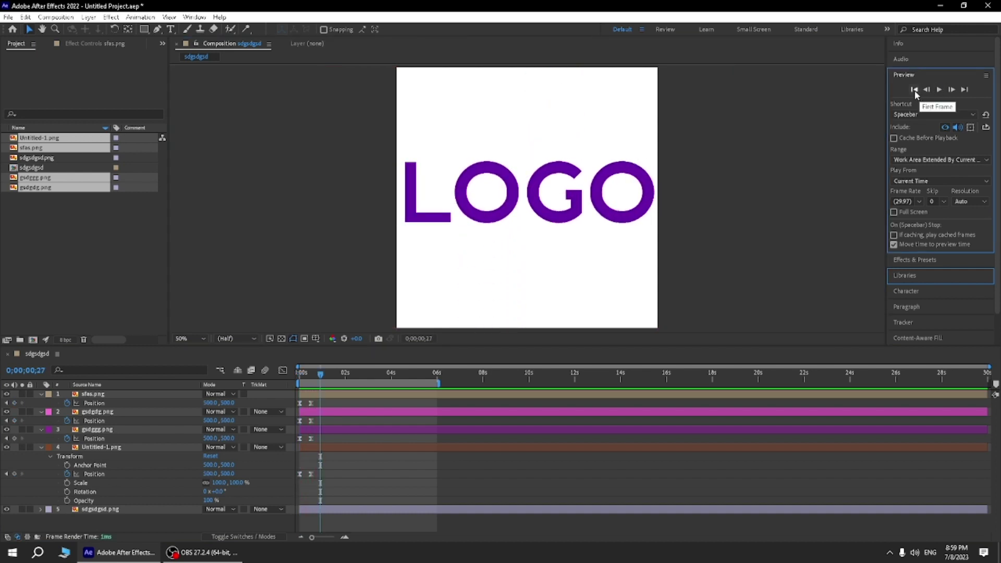
left_click(914, 90)
left_click(937, 91)
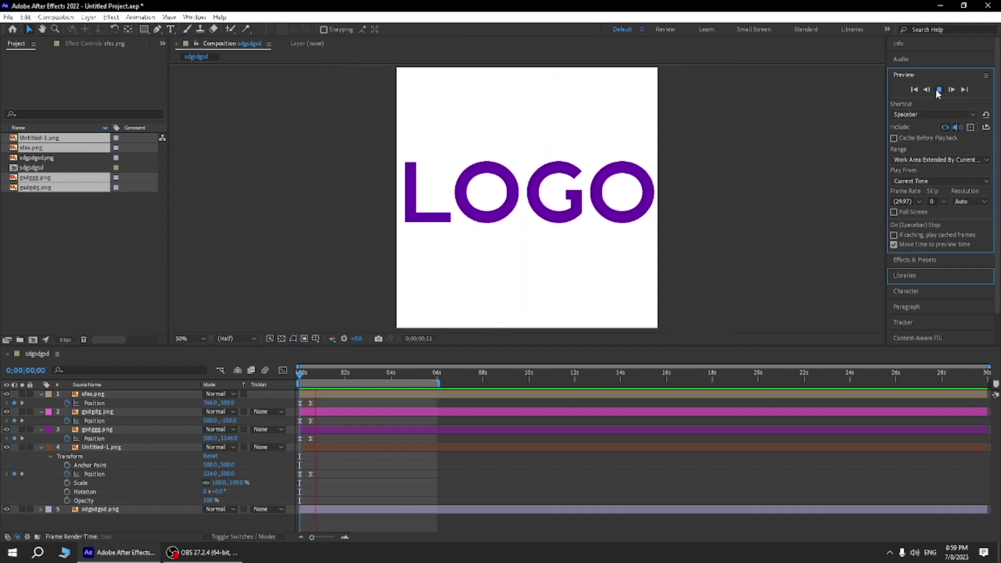
left_click(938, 90)
left_click(940, 91)
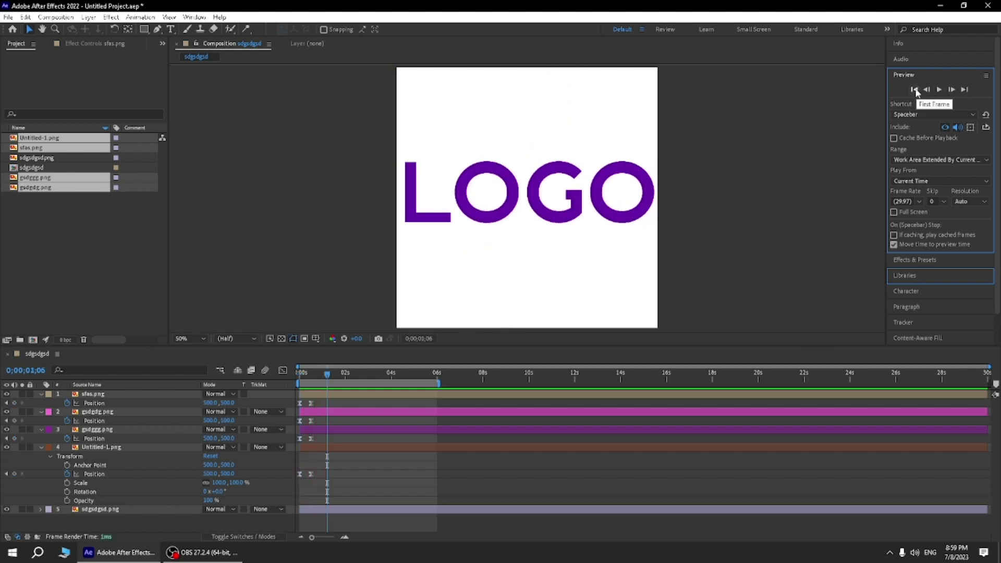
left_click(914, 90)
left_click(938, 90)
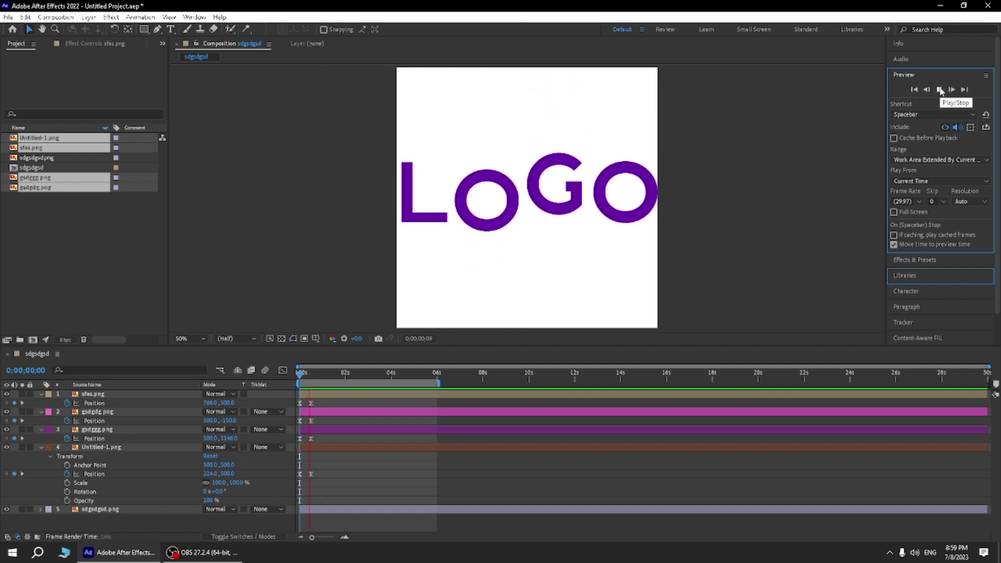
left_click(831, 130)
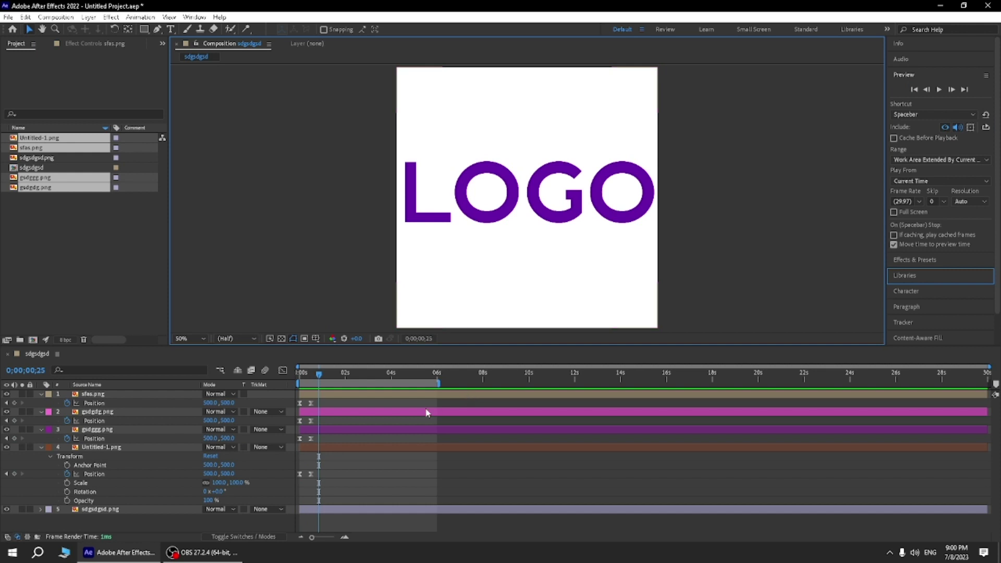
Step: Drag the first O and G layer bars later in the timeline so they arrive staggered
left_click_drag(319, 375, 303, 383)
left_click(167, 446)
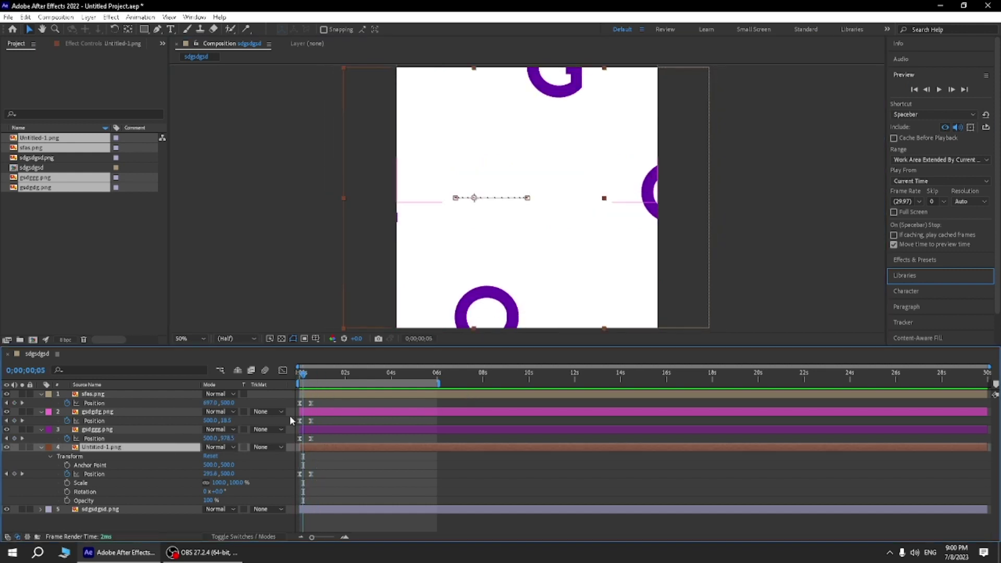
left_click(309, 430)
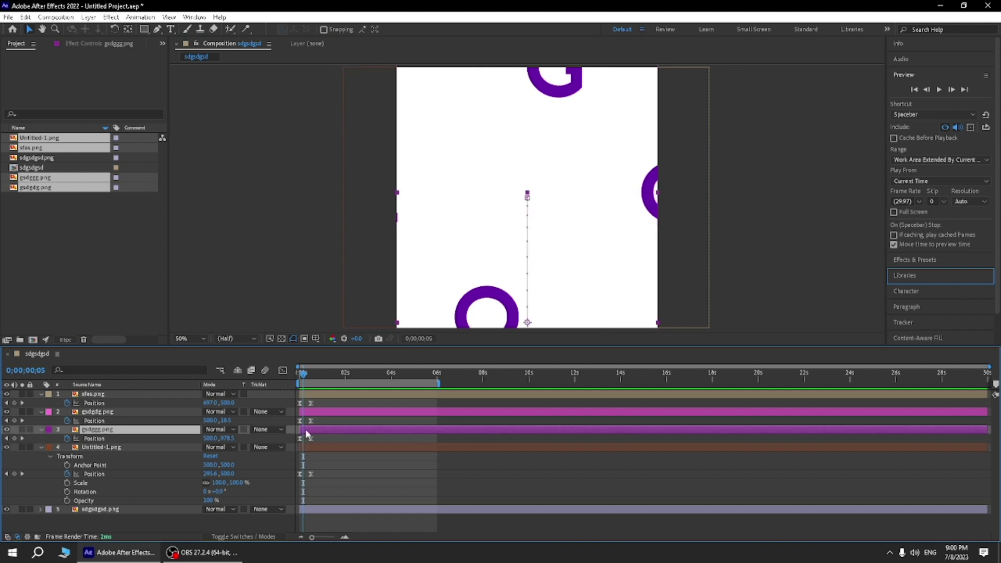
left_click_drag(309, 434, 312, 434)
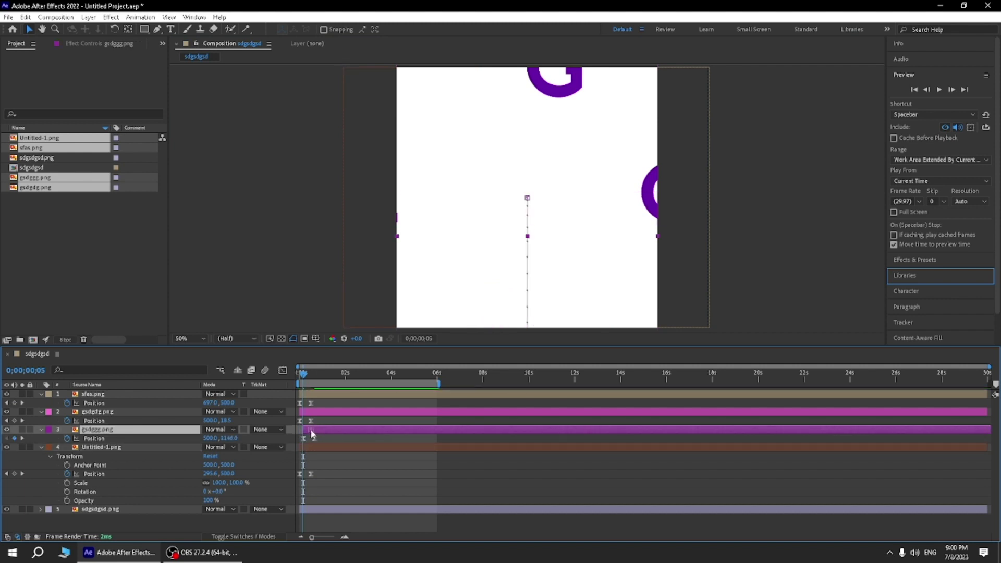
left_click_drag(311, 434, 314, 438)
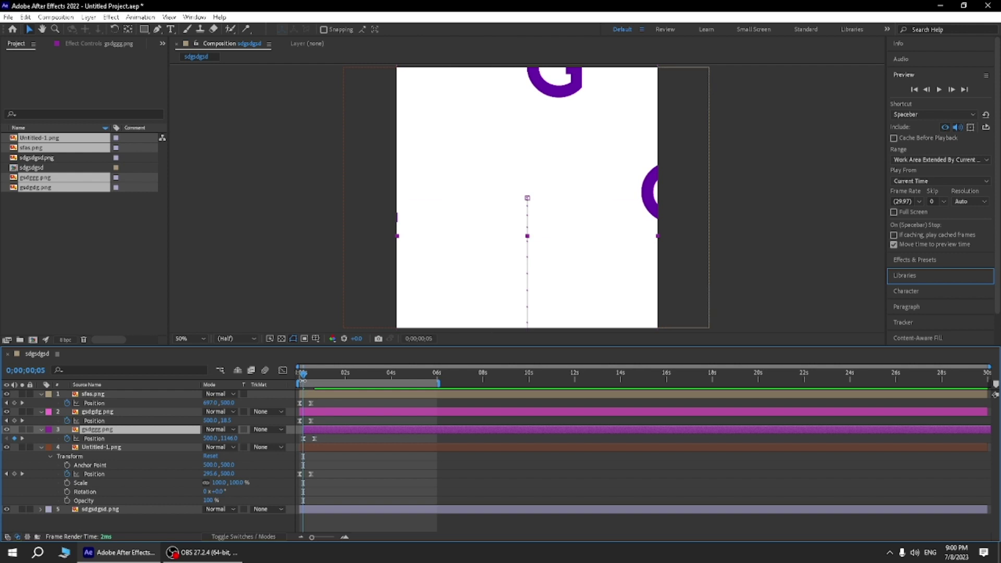
left_click_drag(303, 376, 307, 377)
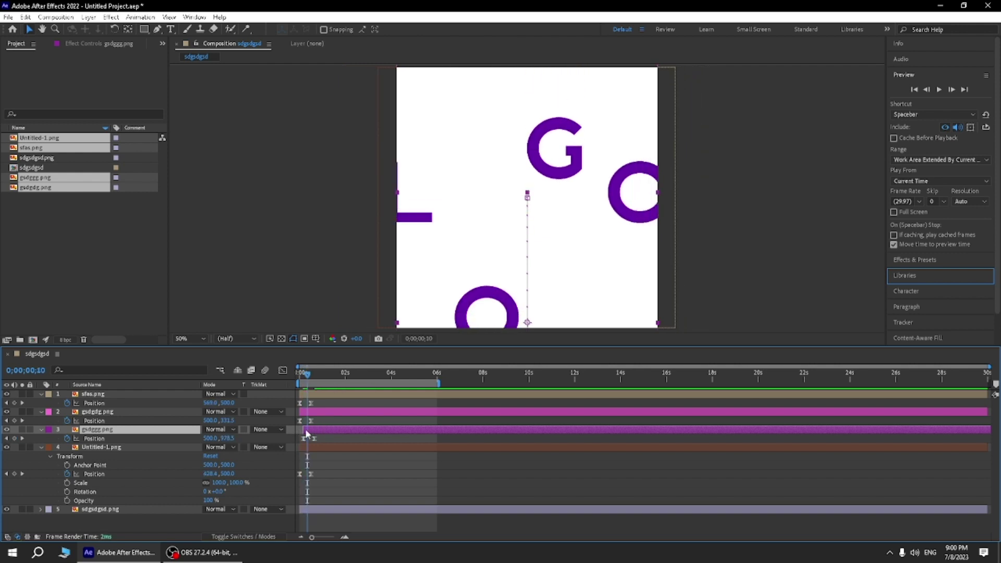
left_click(314, 412)
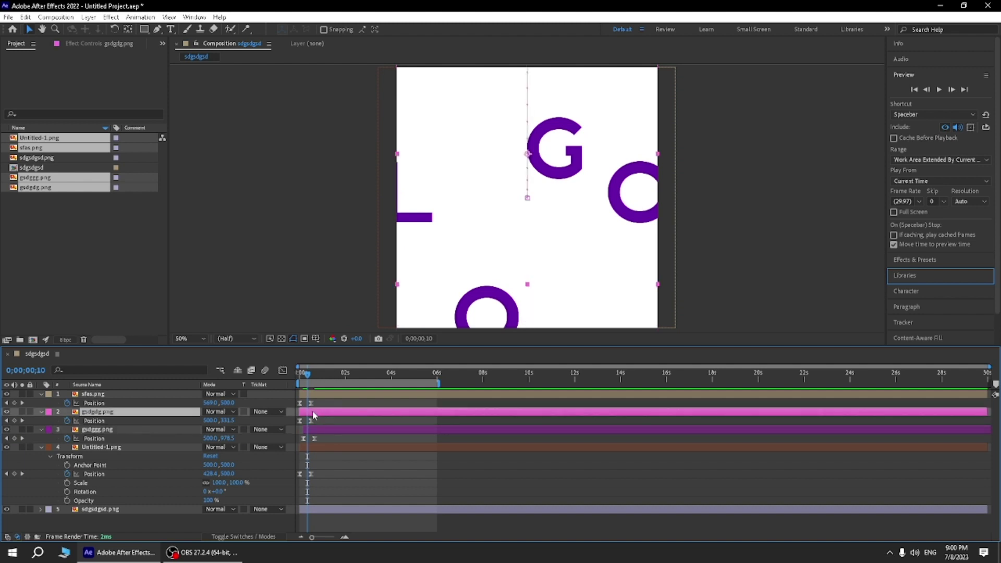
left_click_drag(315, 415, 319, 420)
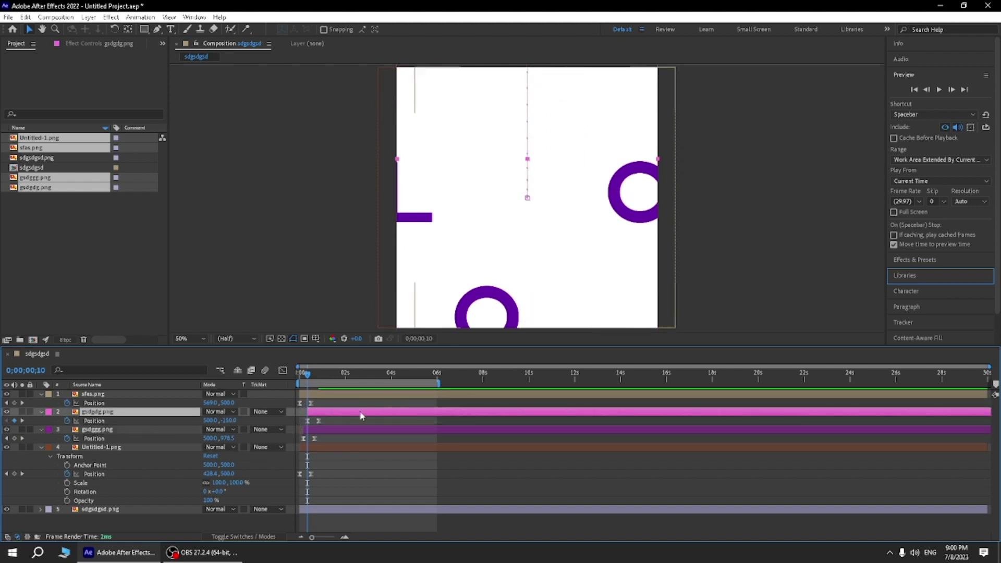
left_click_drag(307, 374, 311, 375)
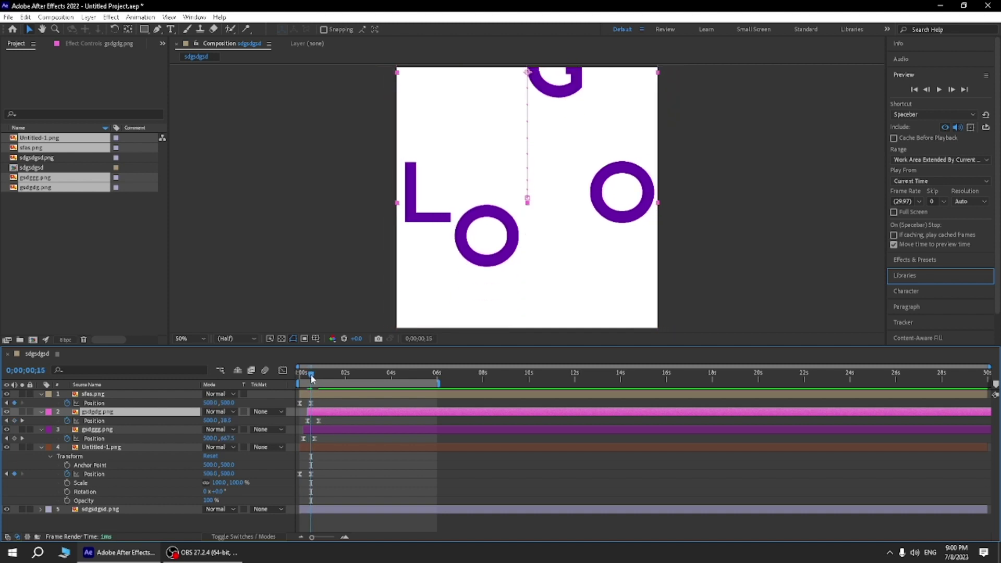
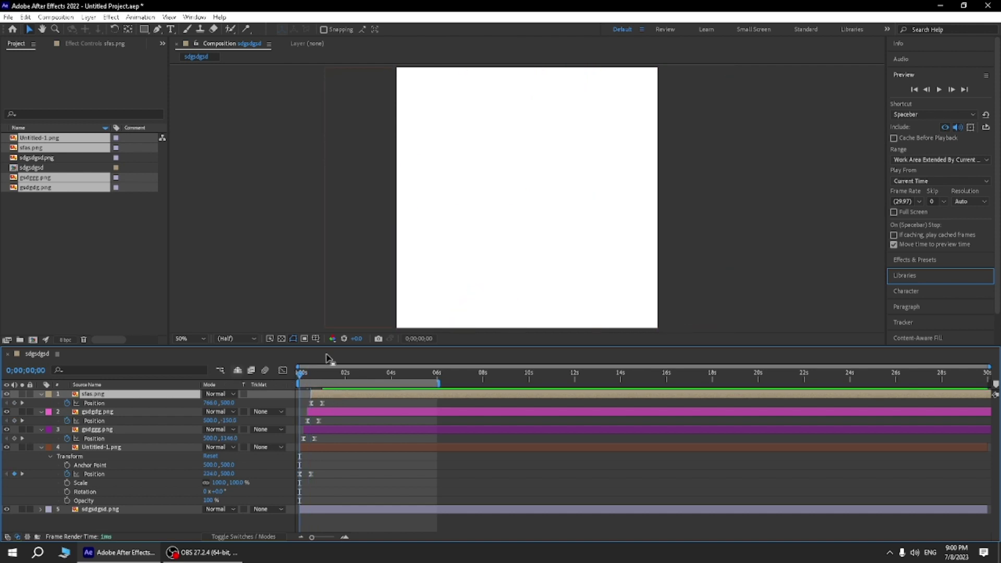
Step: Preview the purple LOGO fly-in from the first frame, then move the time to 0;00;03;00
left_click(939, 91)
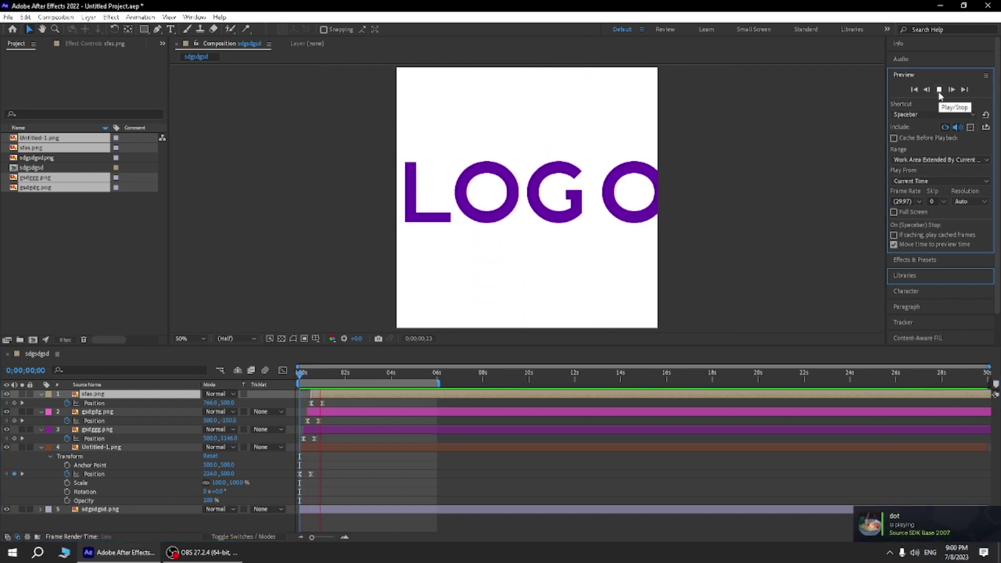
left_click(938, 91)
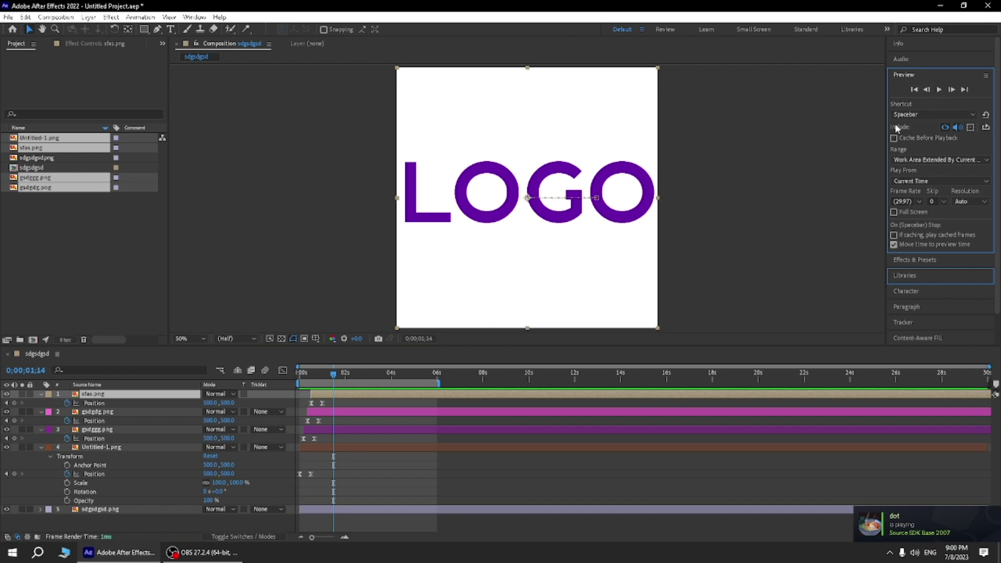
left_click(750, 277)
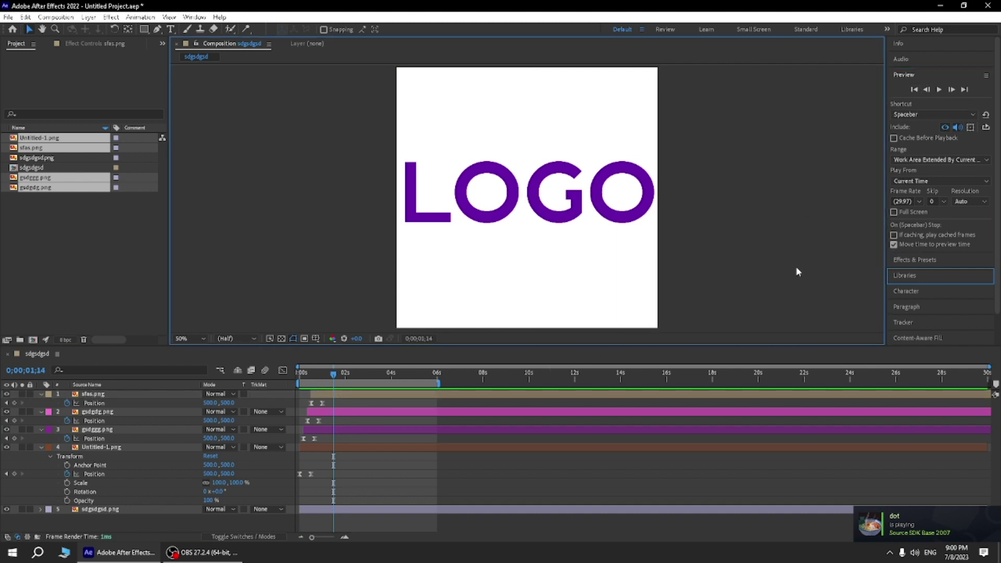
left_click(913, 90)
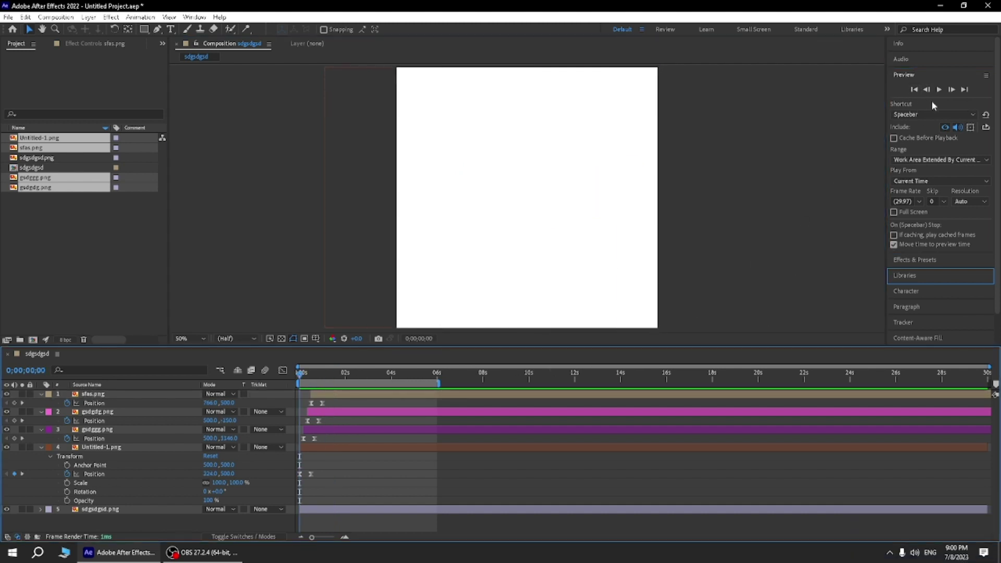
left_click(939, 90)
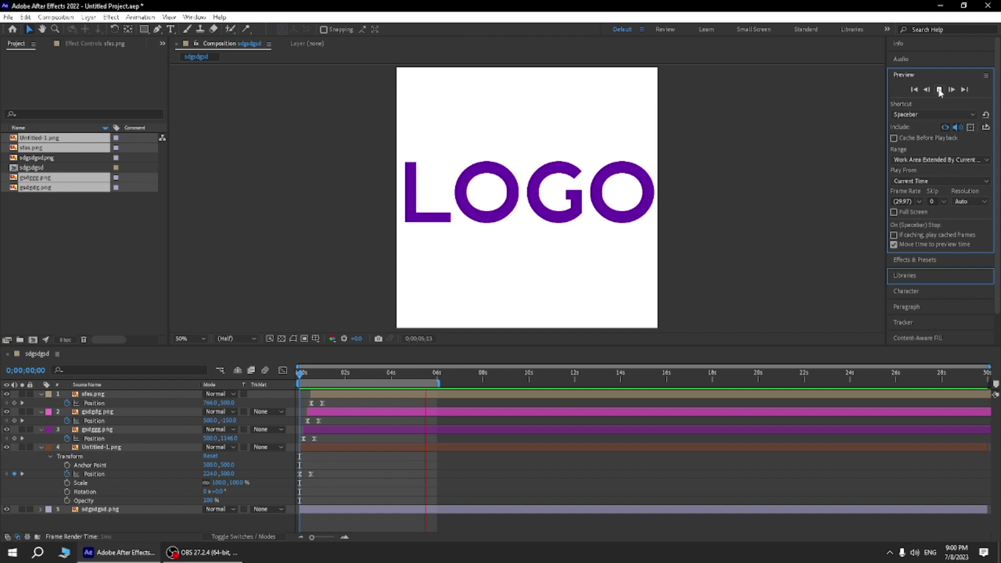
left_click(823, 208)
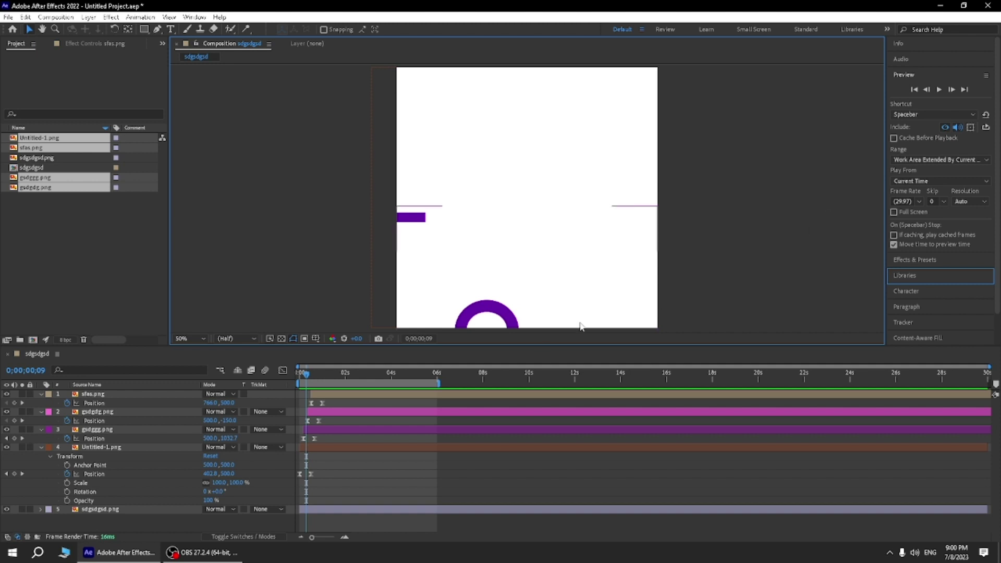
mouse_move(305, 379)
left_mouse_down()
mouse_move(378, 373)
mouse_move(368, 374)
left_mouse_up()
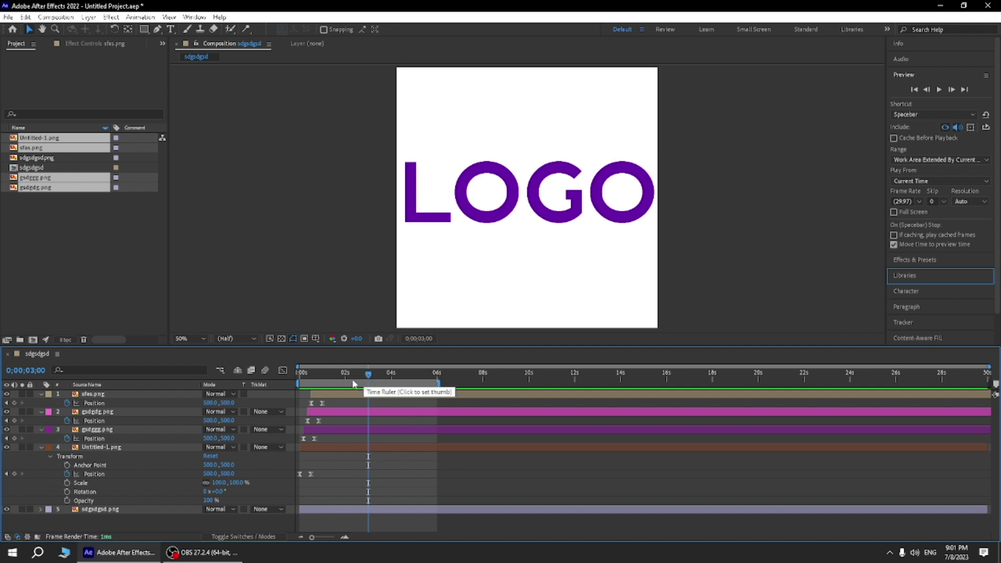
Step: On the L layer (Untitled-1.png), set a Position keyframe at 500,500 at 3;00
left_click(133, 447)
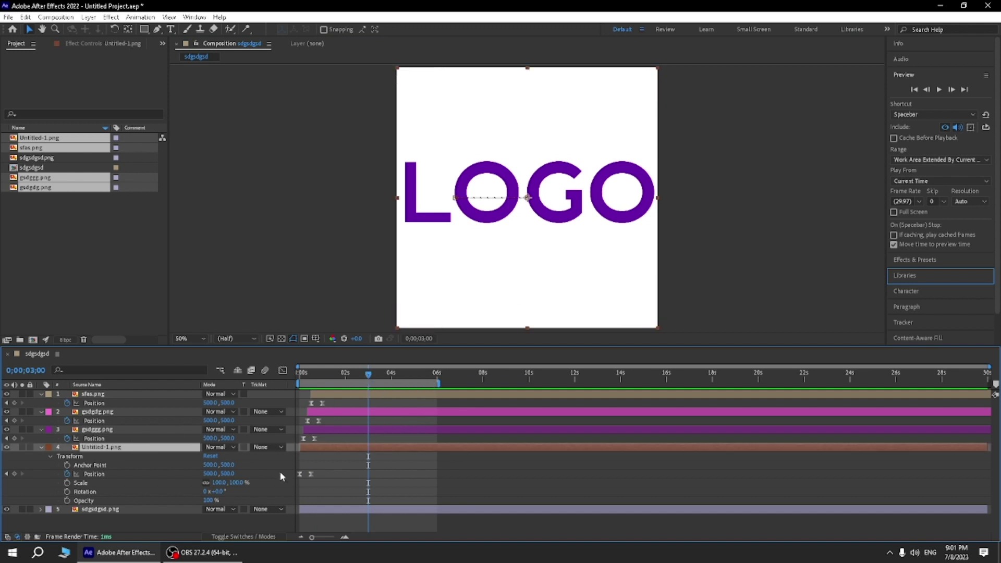
left_click_drag(207, 476, 204, 475)
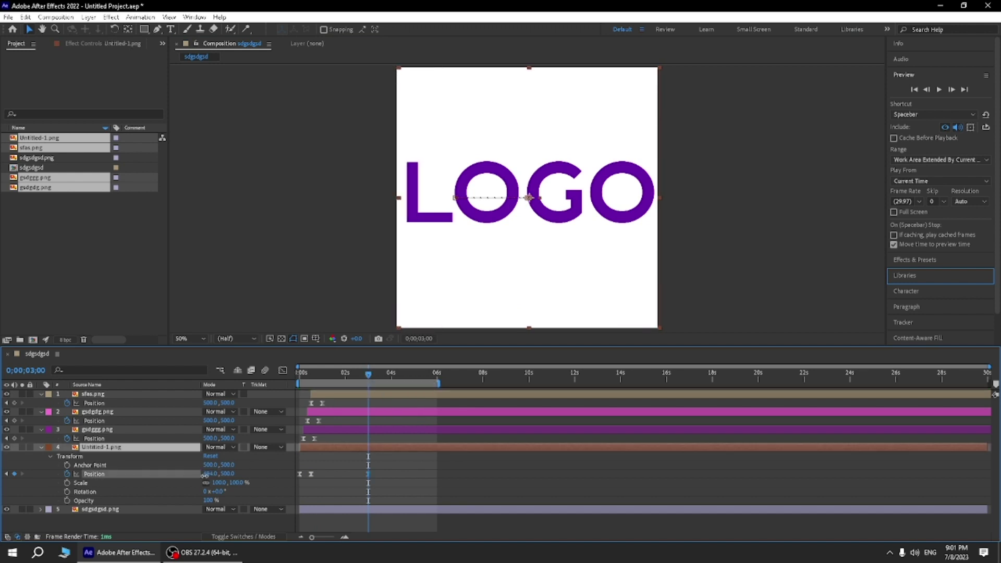
left_click(208, 473)
key("Up")
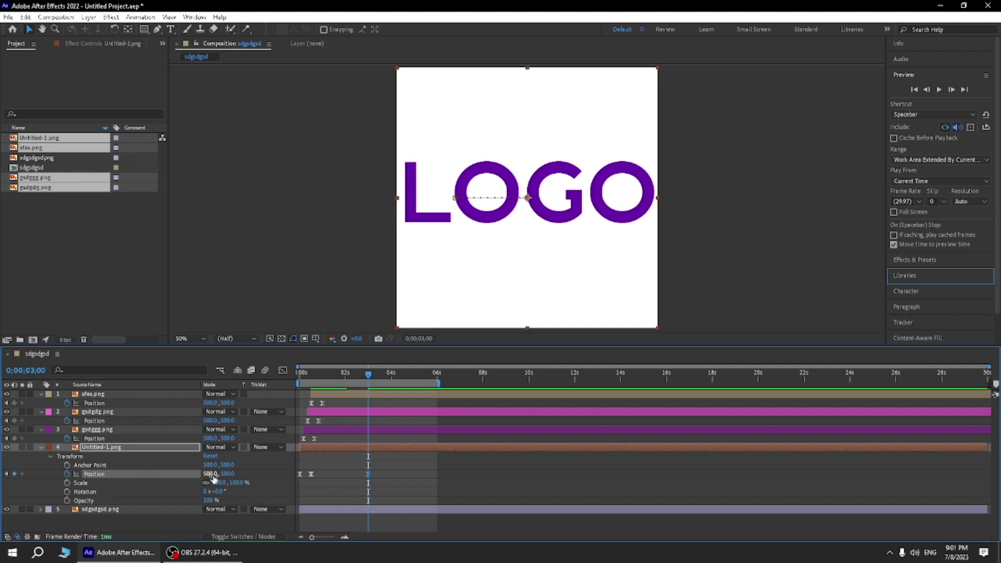
key("Up")
key("Down")
key("Up")
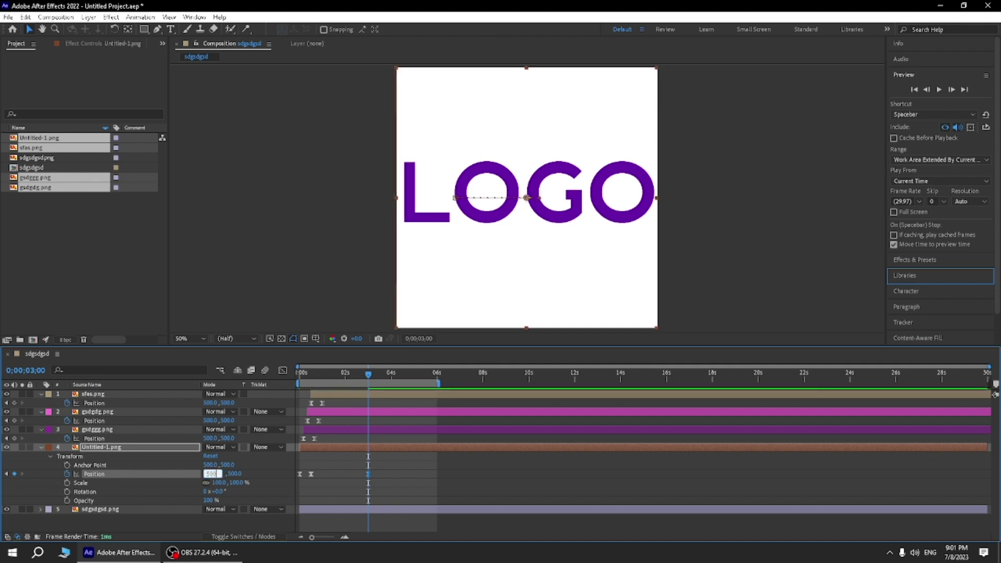
key("Return")
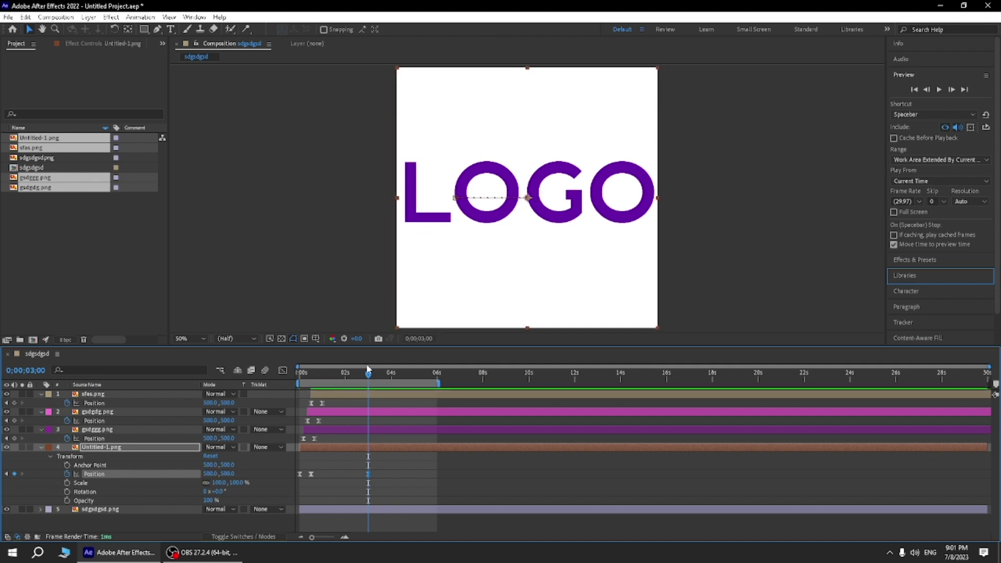
Step: At 3;15, move the L's Position X to 280 so it slides out left, and review the motion
left_click_drag(372, 377, 382, 379)
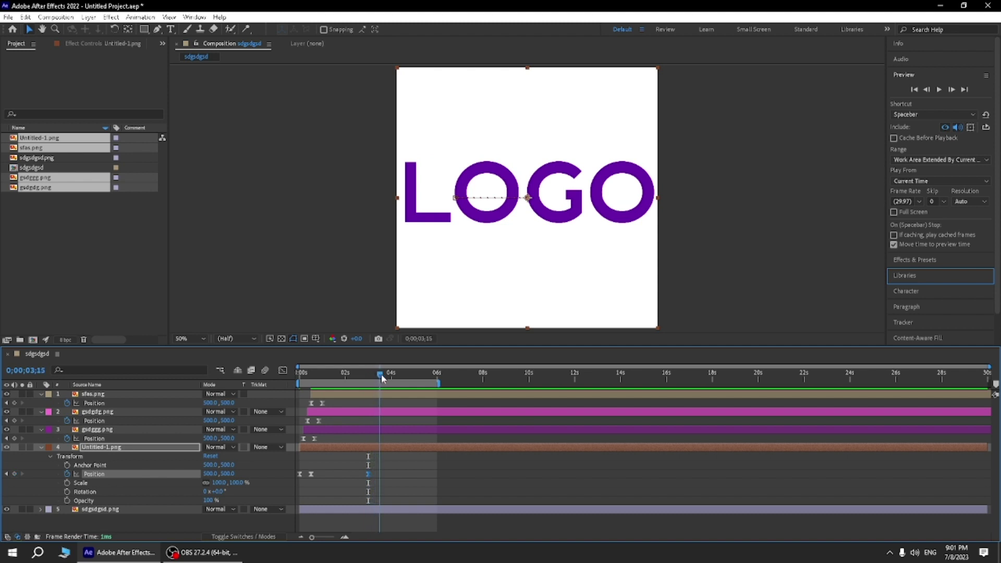
left_click_drag(210, 474, 103, 475)
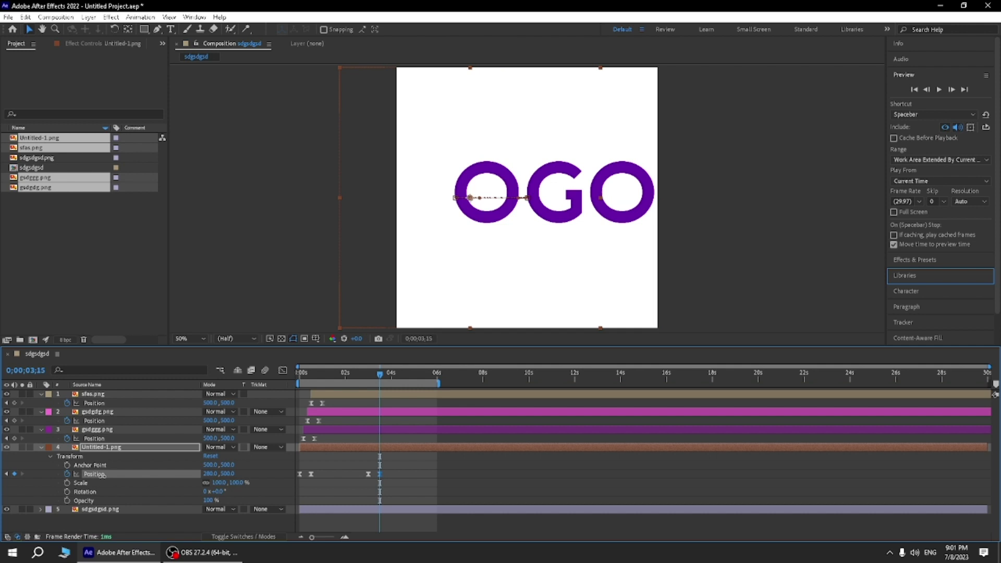
left_click_drag(379, 374, 369, 383)
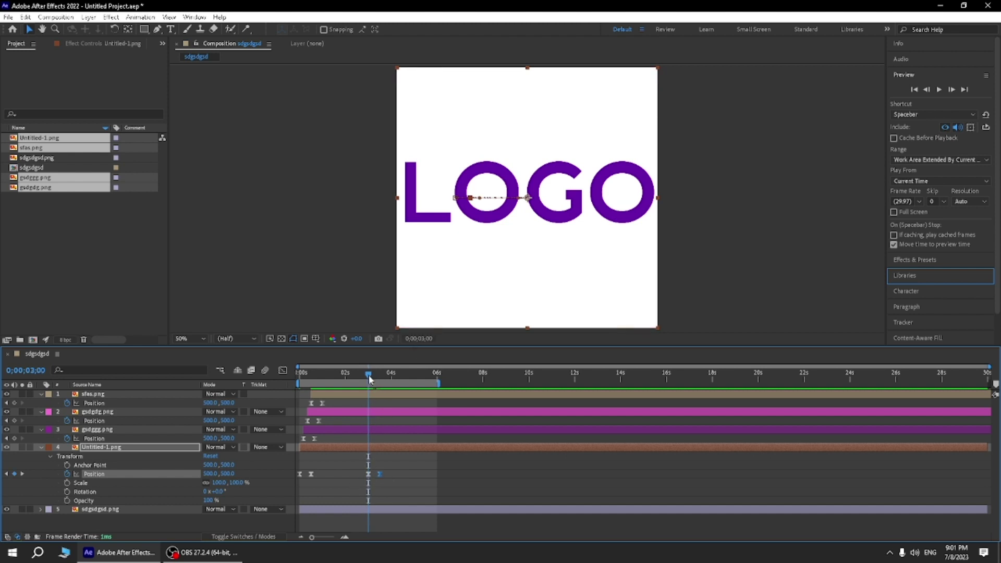
left_click_drag(369, 379, 373, 380)
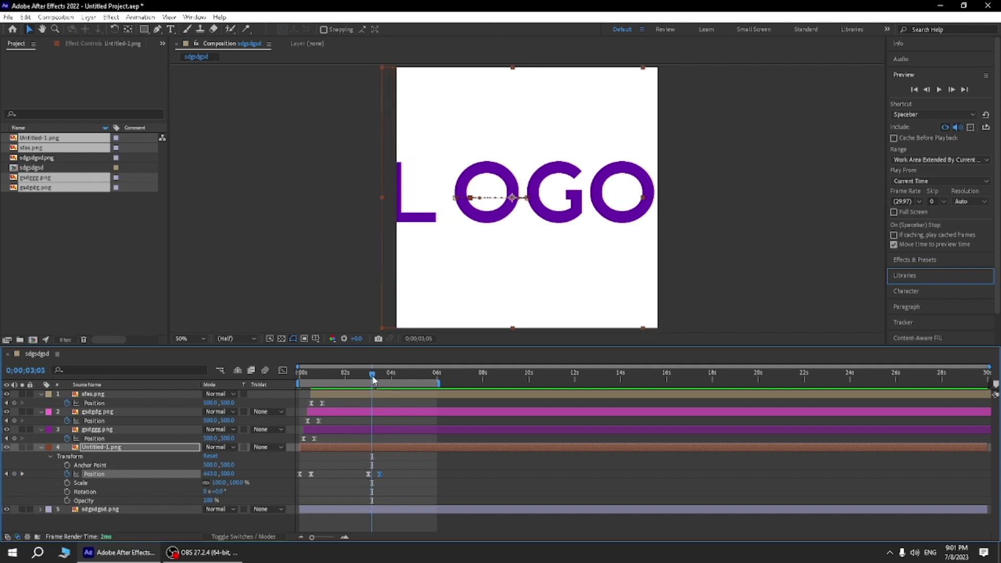
Step: On the first O layer (gsdggg.png), key Position at 500,500 at 3;05
left_click(128, 429)
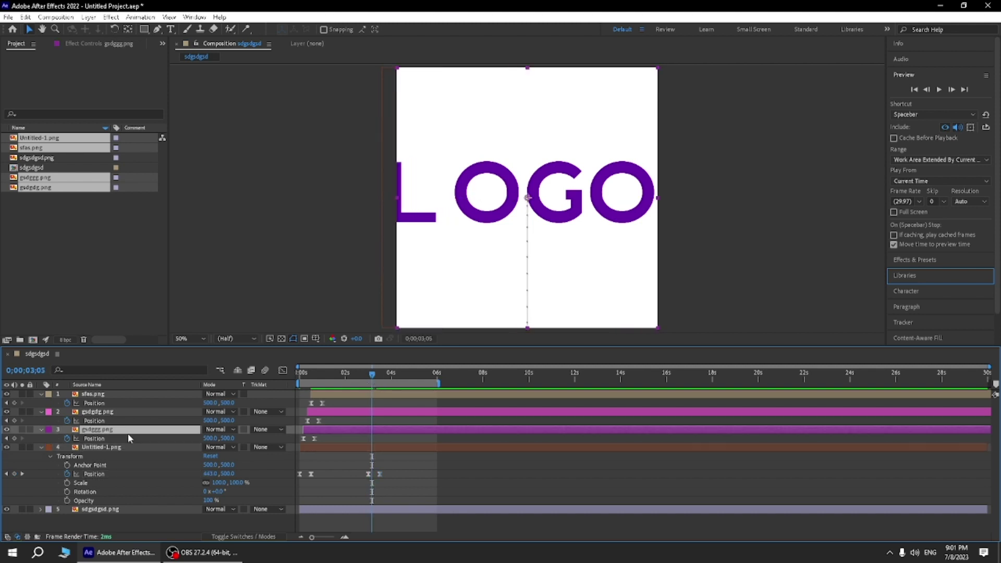
left_click_drag(211, 438, 209, 439)
left_click(210, 438)
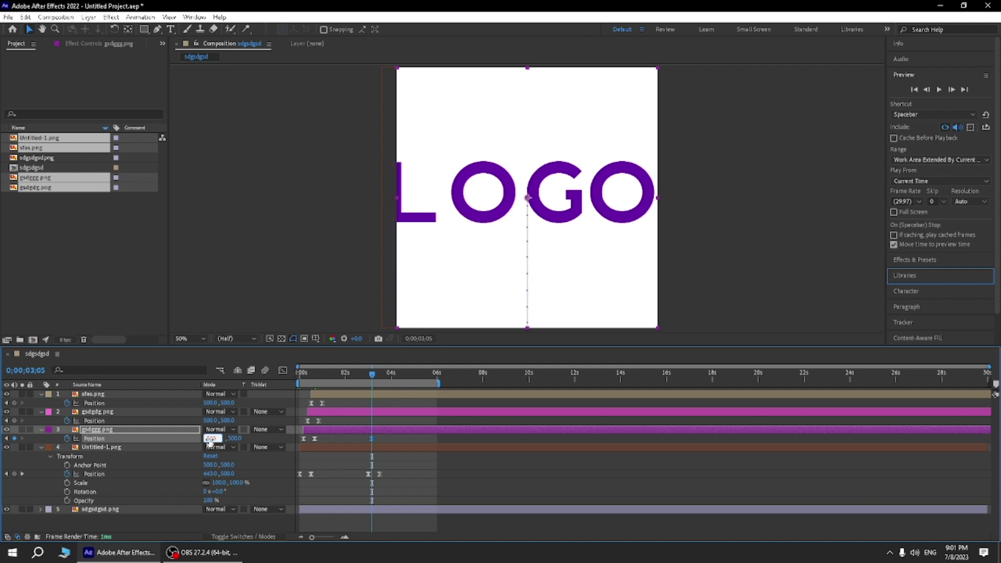
type("500")
key("Return")
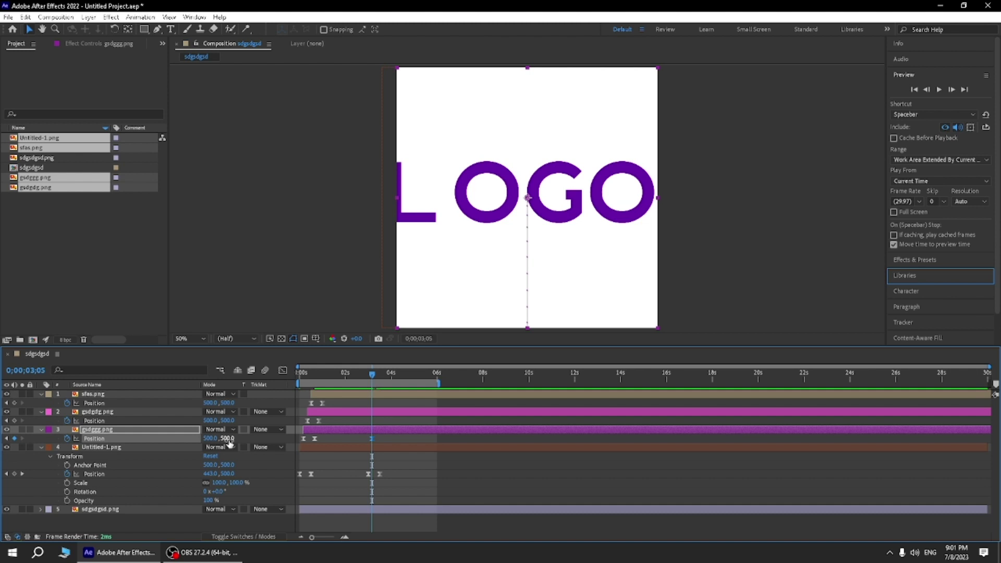
Step: At 3;20, raise the first O above the frame to Position Y -142
left_click_drag(228, 440, 7, 411)
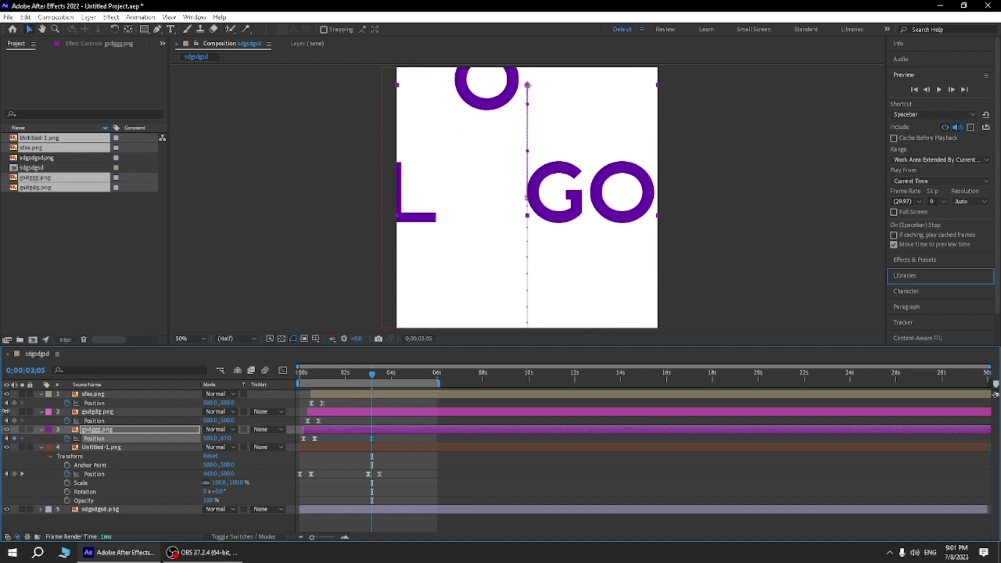
left_click_drag(223, 439, 150, 443)
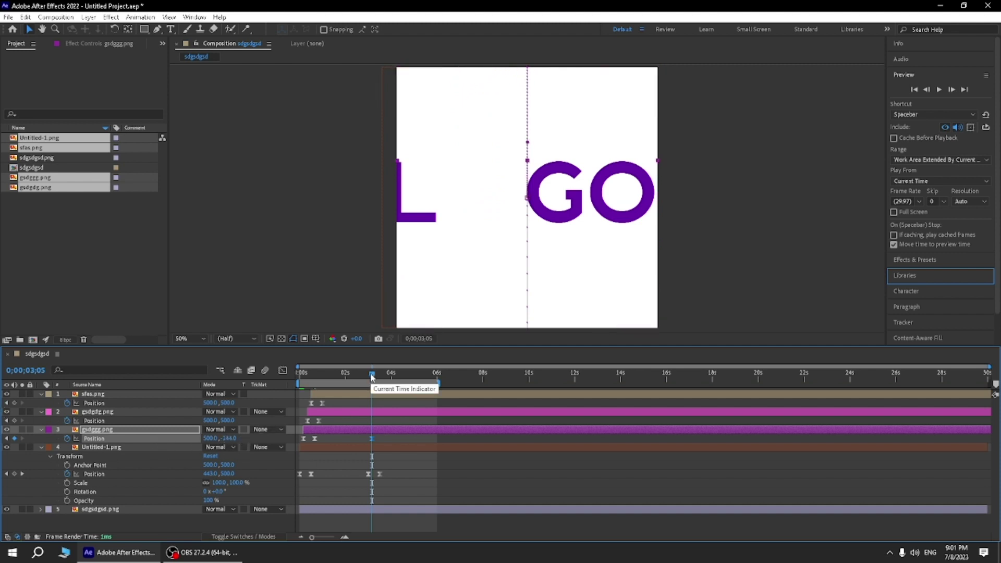
key("ctrl+z")
key("ctrl+z")
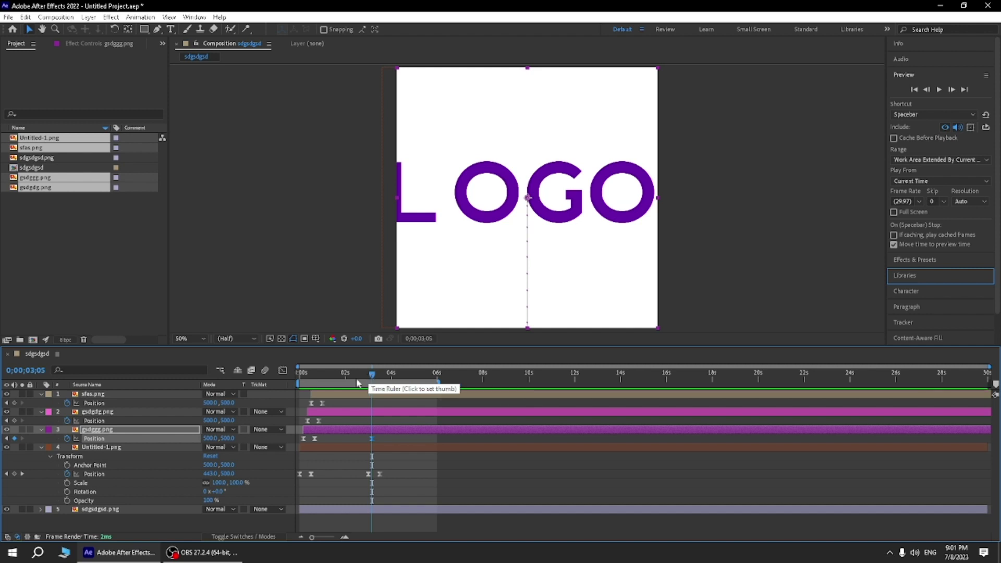
left_click(372, 438)
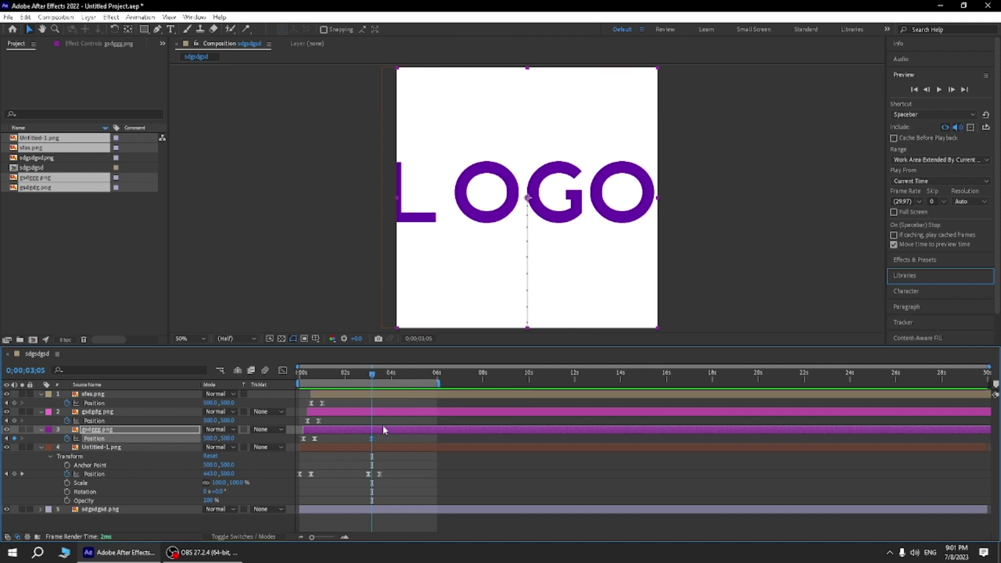
left_click_drag(373, 379, 384, 378)
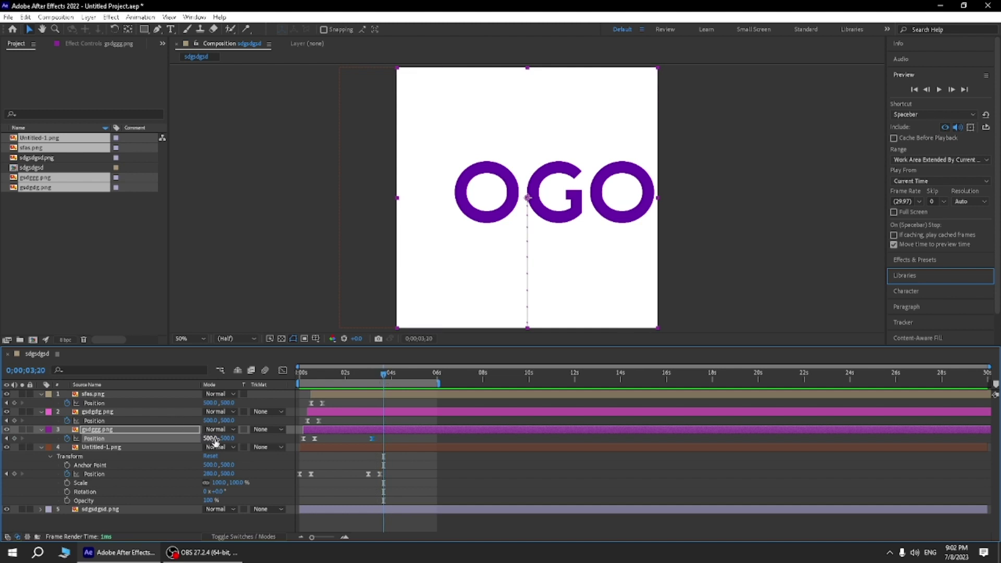
left_click_drag(215, 440, 153, 438)
Step: On the G layer (gsdgdg.png), key Position with X set to 500 as its hold point
left_click(168, 412)
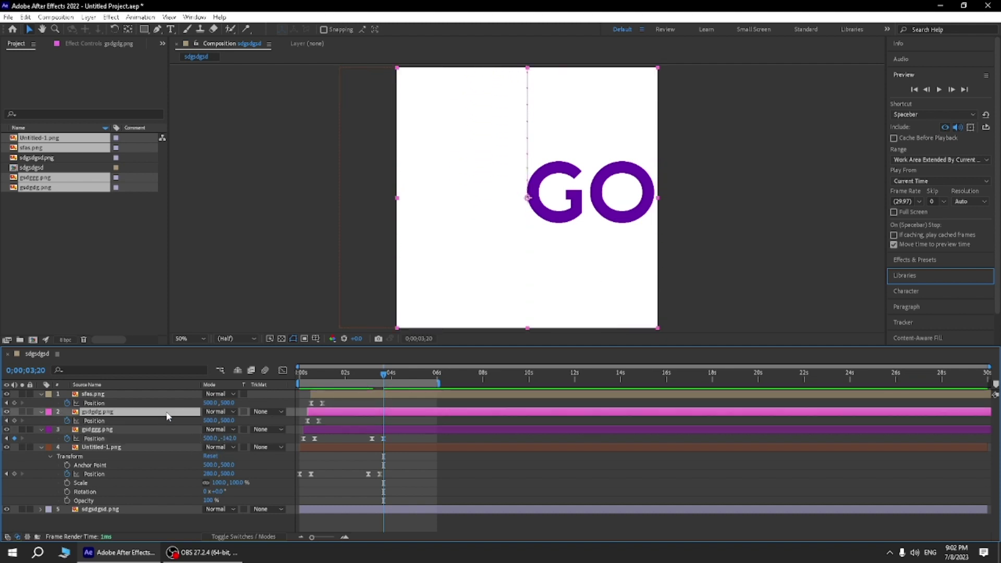
left_click_drag(384, 378, 378, 379)
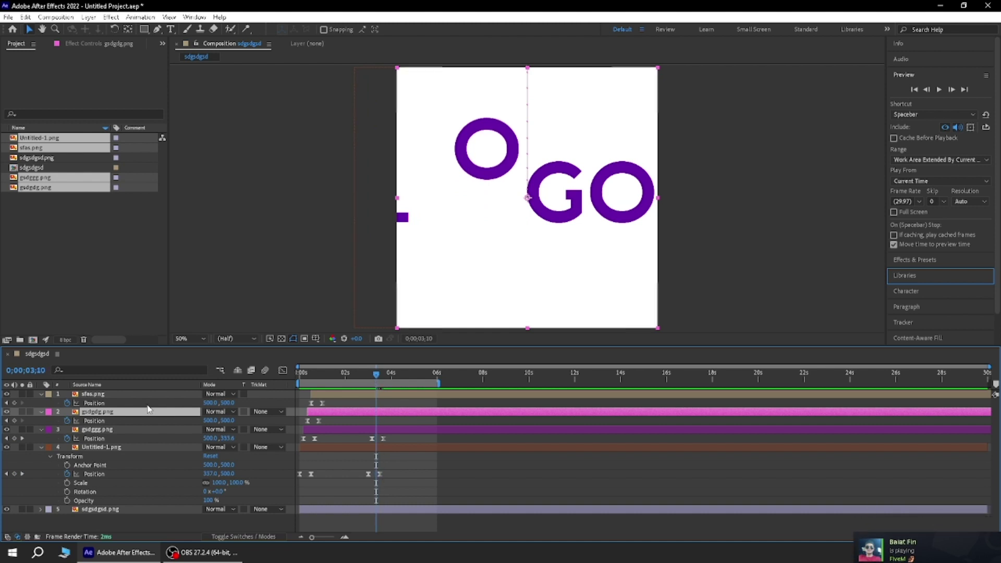
left_click_drag(211, 421, 216, 420)
left_click(218, 421)
type("500")
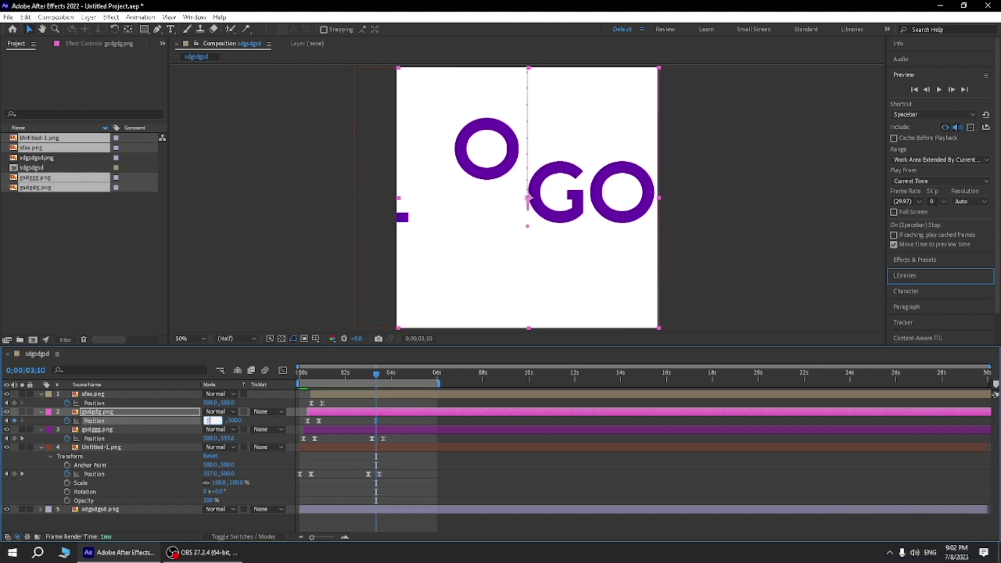
key("Return")
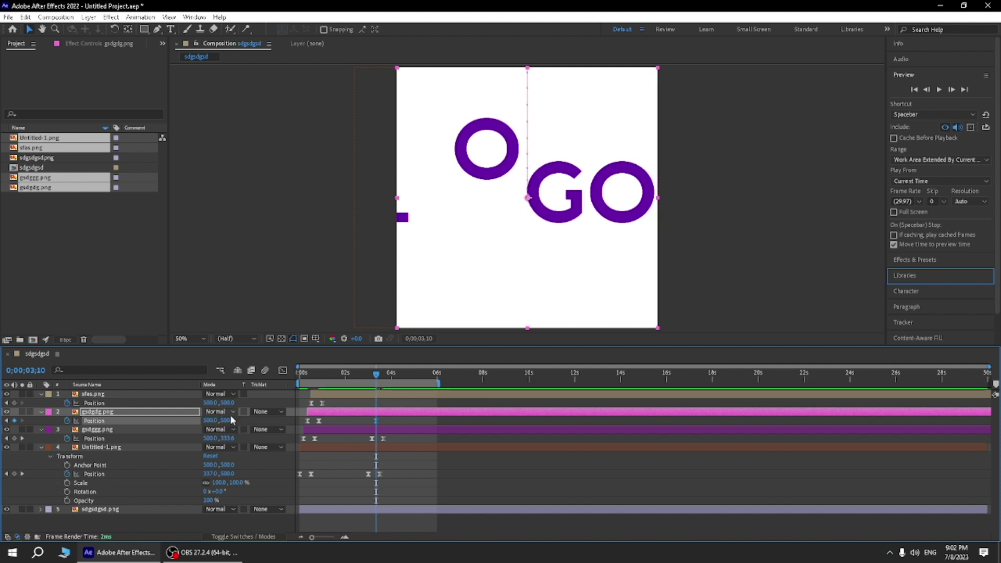
Step: At 3;25, drop the G below the frame to Position Y about 1110
mouse_move(232, 420)
left_mouse_down()
mouse_move(587, 439)
mouse_move(556, 439)
left_mouse_up()
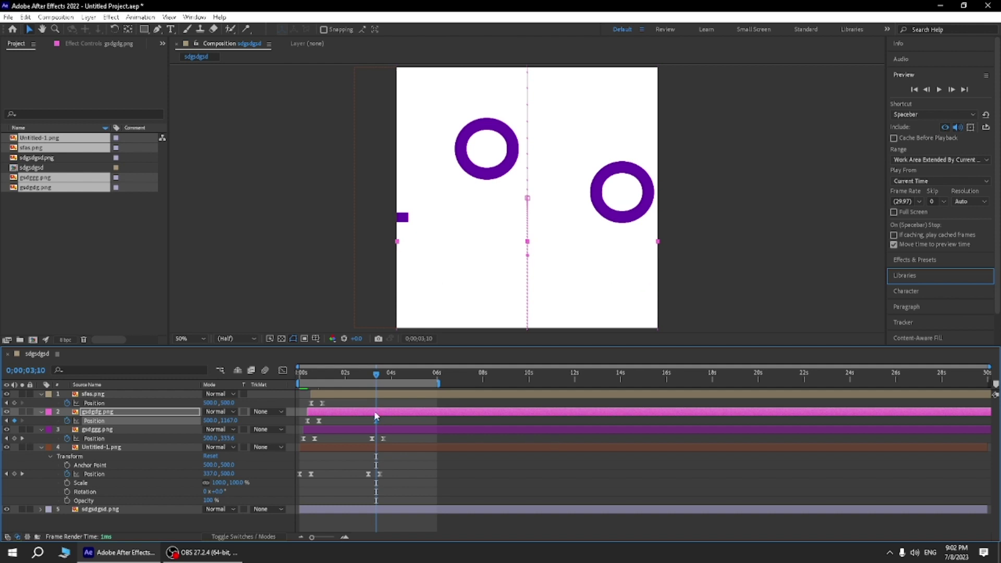
left_click_drag(231, 420, 232, 420)
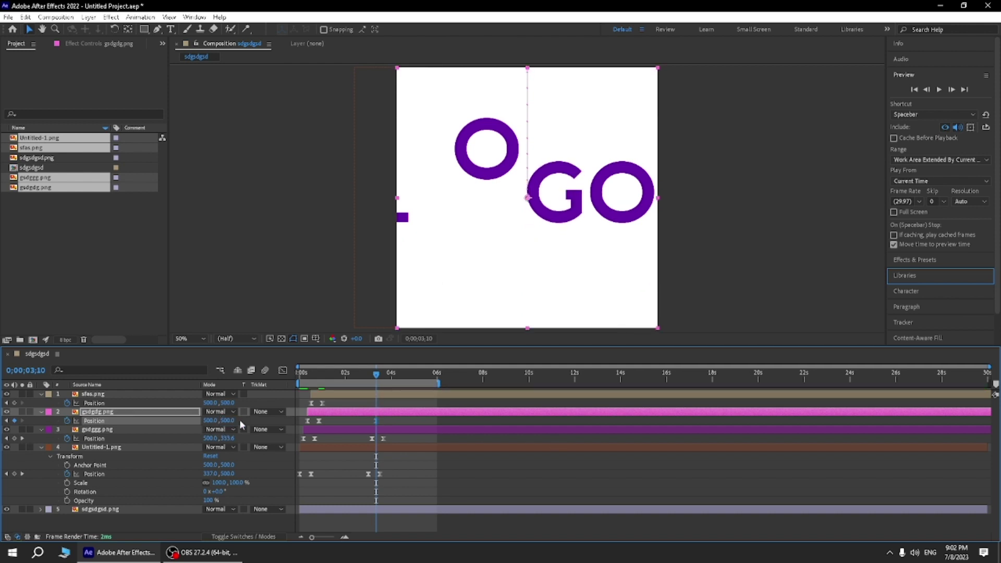
left_click_drag(376, 376, 389, 377)
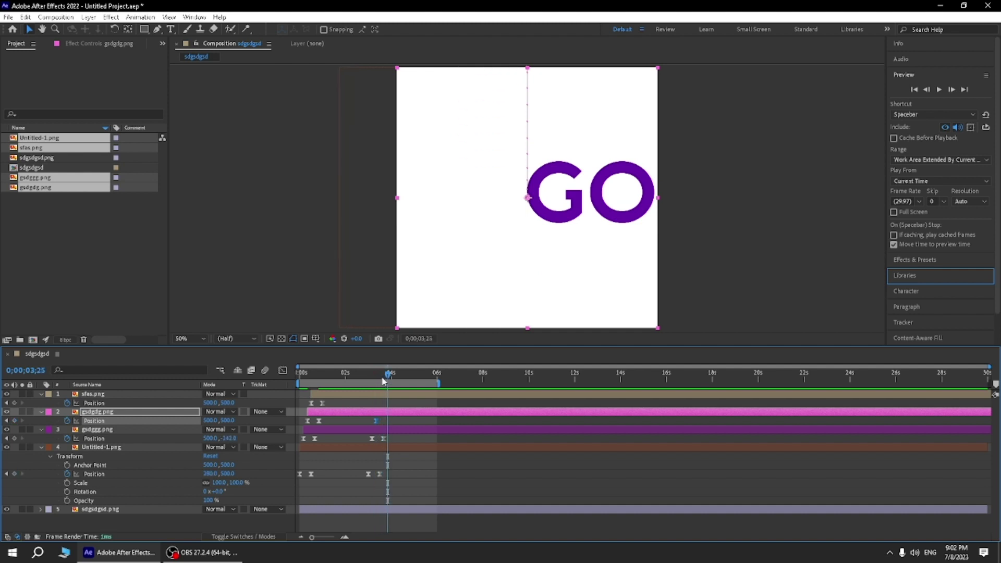
left_click(228, 420)
left_click_drag(228, 420, 539, 418)
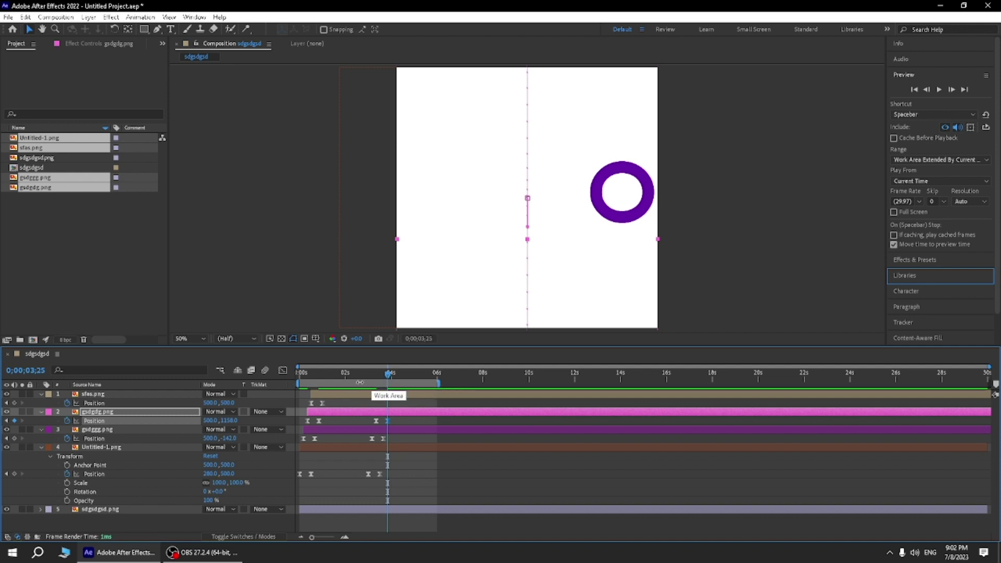
Step: Key the right-hand O (sfas.png) at Y 500 at 3;15, then slide it to X 793 at 4;00
left_click(176, 393)
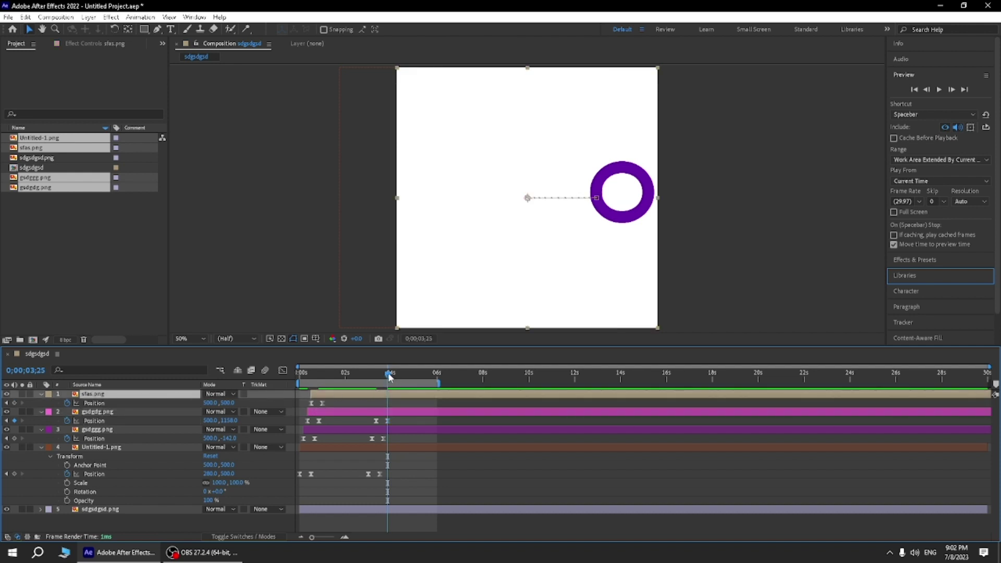
left_click_drag(389, 381, 380, 384)
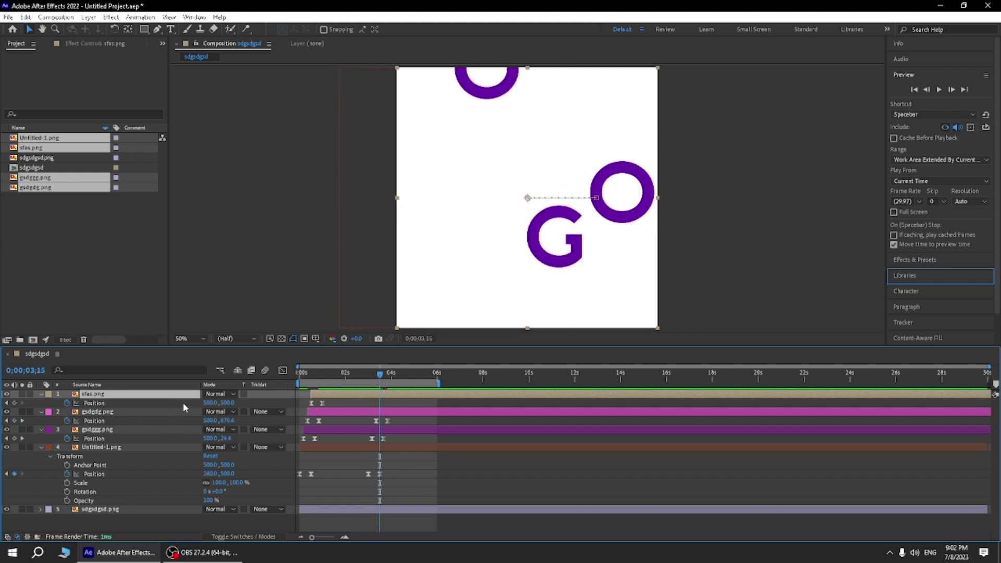
left_click_drag(229, 407, 232, 406)
left_click(229, 403)
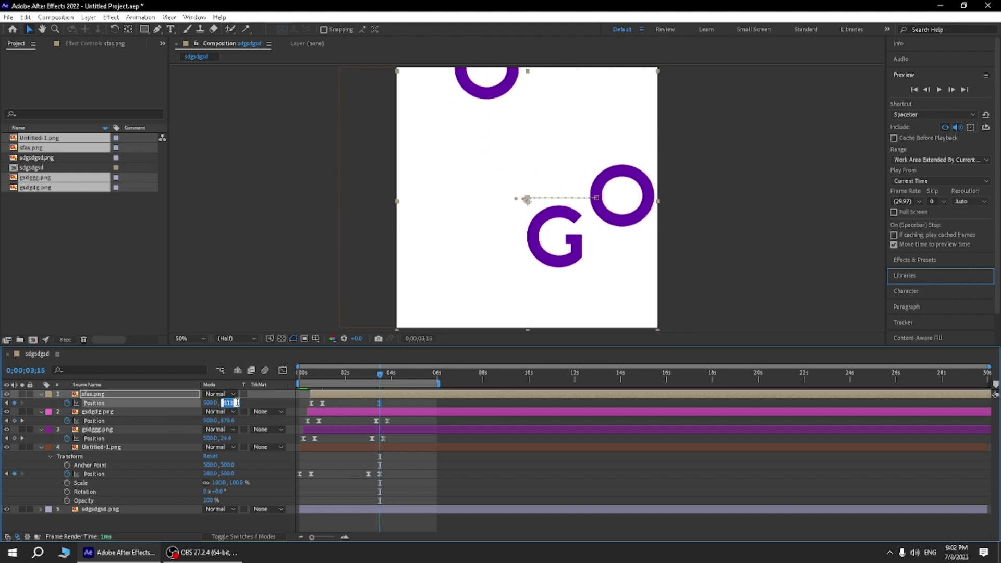
type("500")
key("Return")
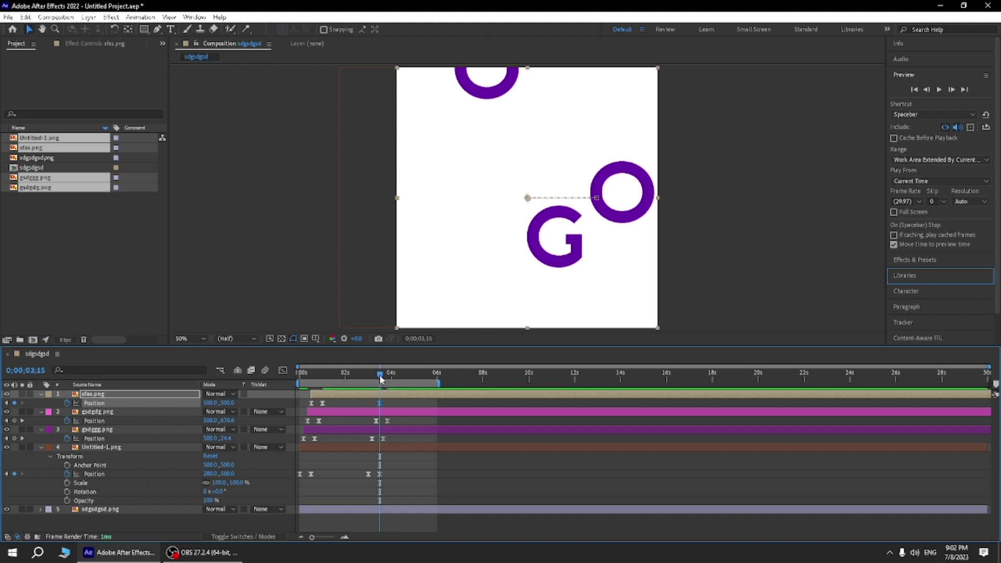
left_click_drag(381, 379, 394, 379)
left_click_drag(210, 403, 368, 401)
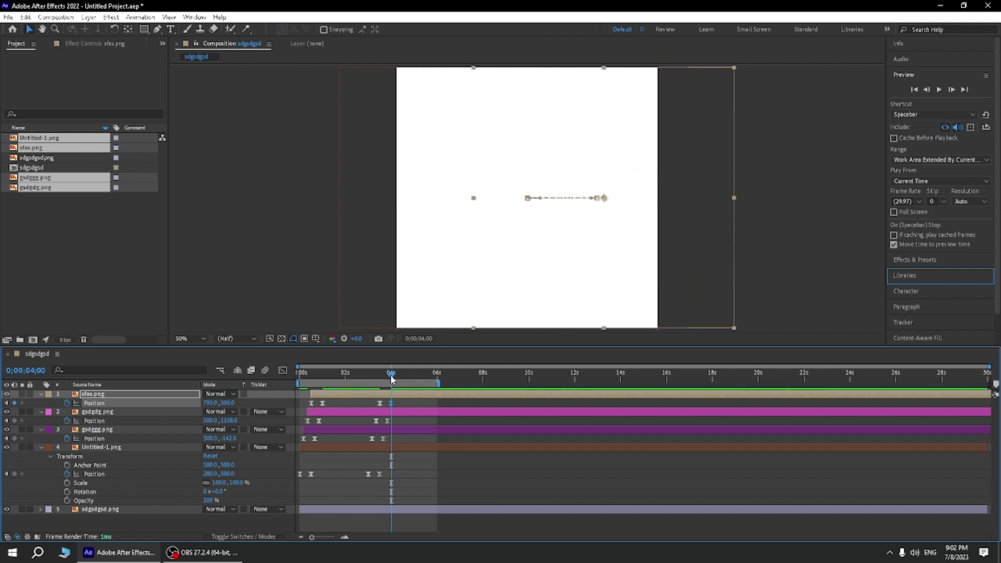
Step: Play back the full sequence, then marquee-select layers 1–4's later exit Position keyframes
left_click(940, 90)
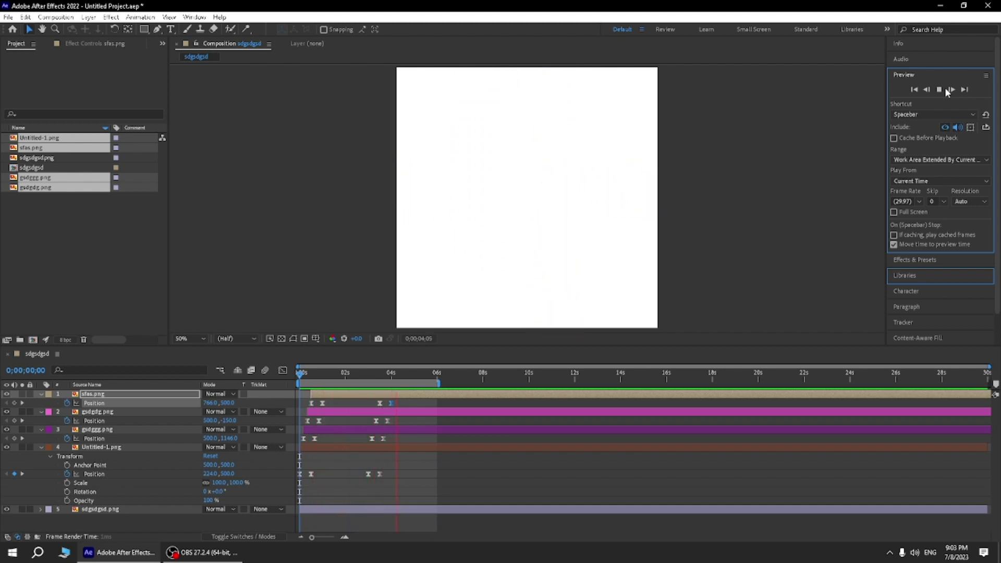
left_click(945, 90)
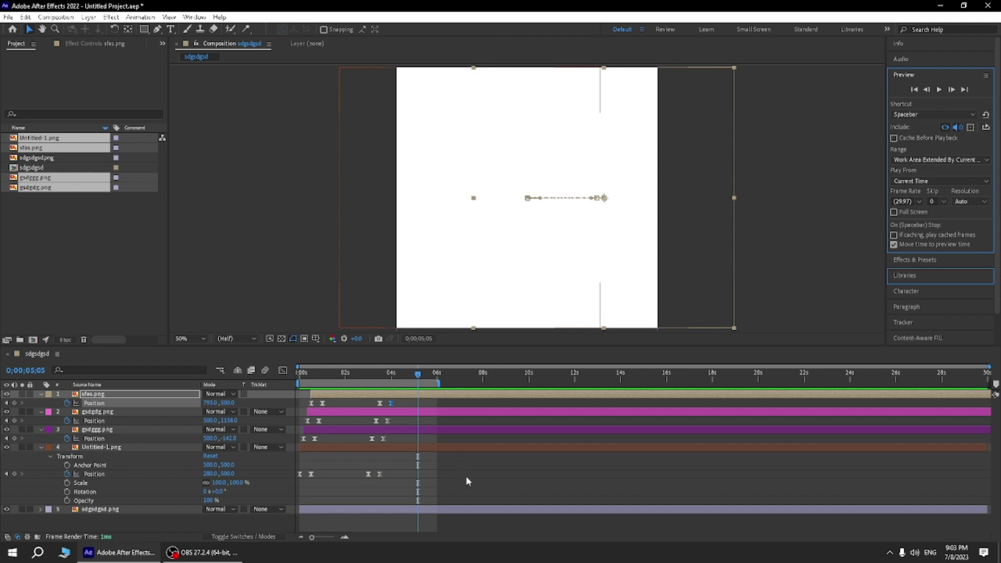
left_click_drag(519, 483, 355, 396)
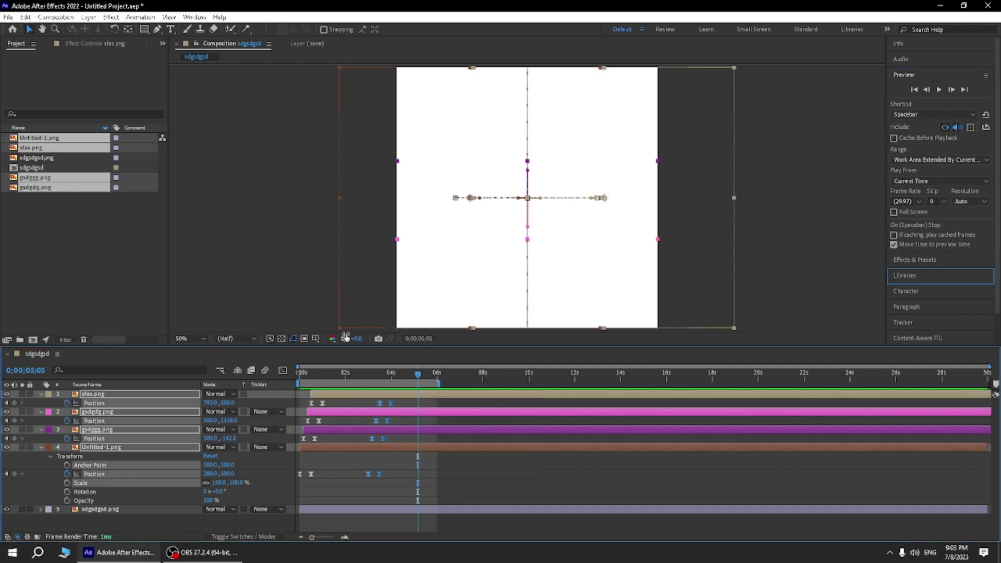
Step: Cut the selected exit keyframes via Edit > Cut, return to 3;00, and deselect all layers
left_click(26, 17)
left_click(37, 68)
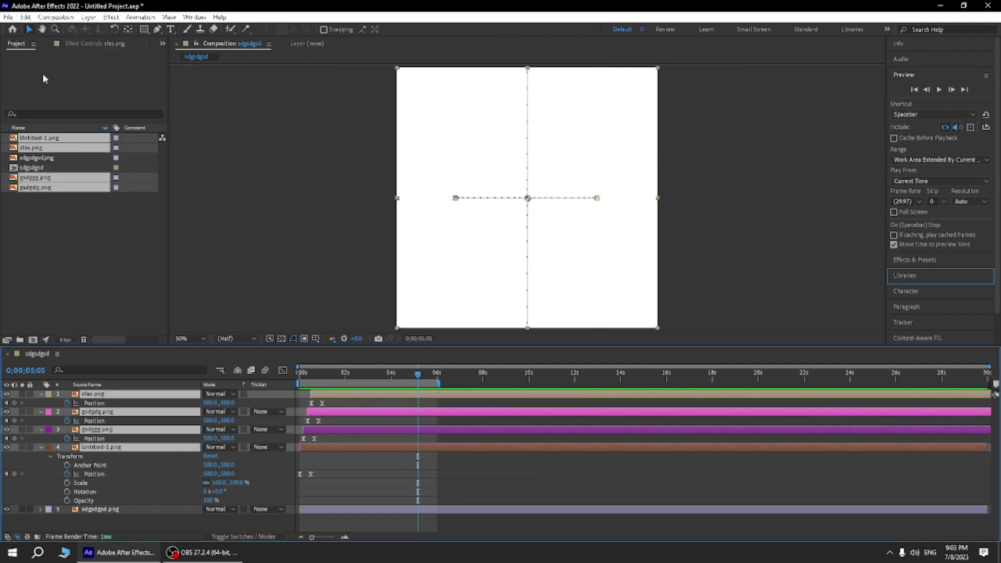
mouse_move(417, 374)
left_mouse_down()
mouse_move(358, 384)
mouse_move(368, 385)
left_mouse_up()
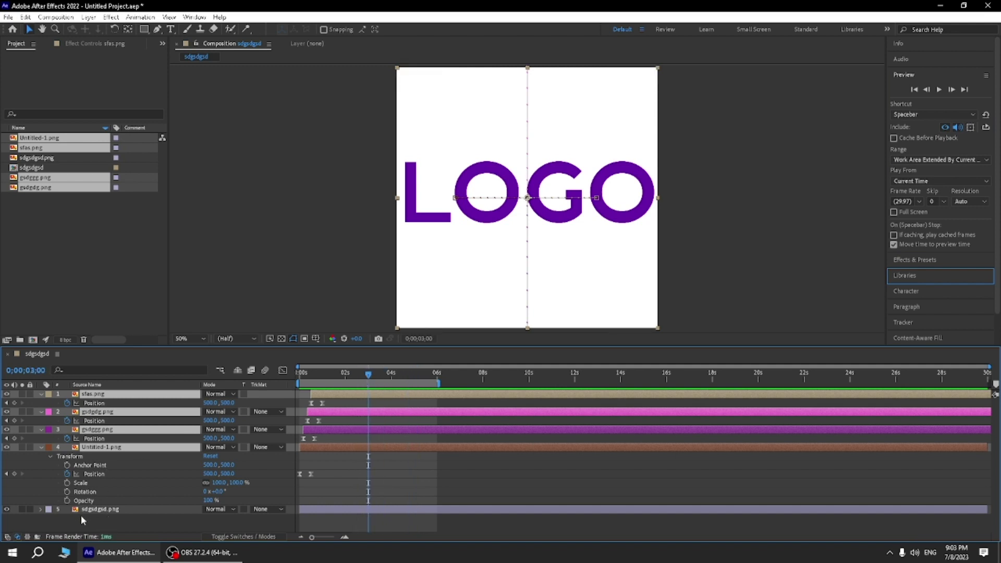
left_click(93, 519)
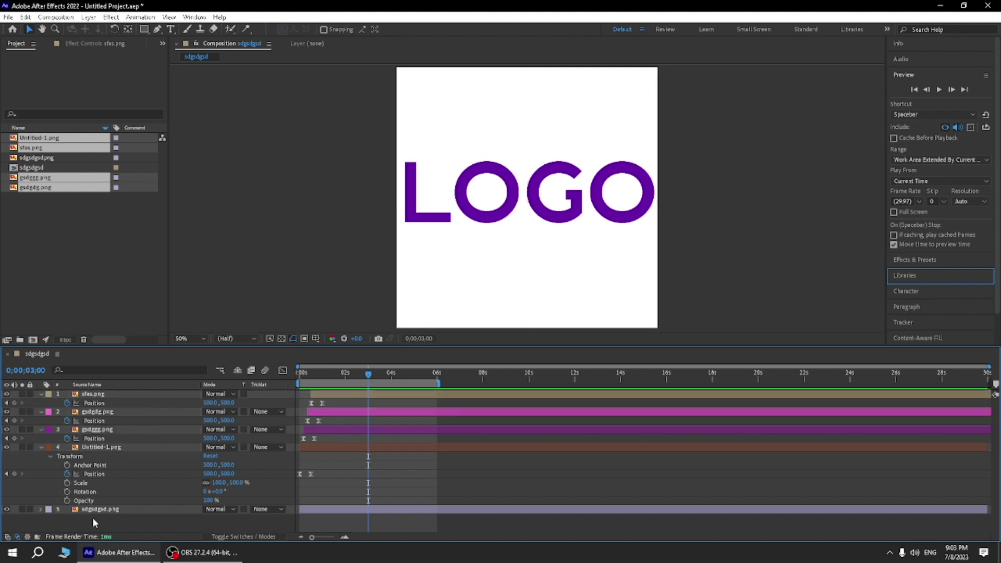
Step: Key the L's Opacity at 100% at 3;00 and 0% at 3;15
left_click(67, 501)
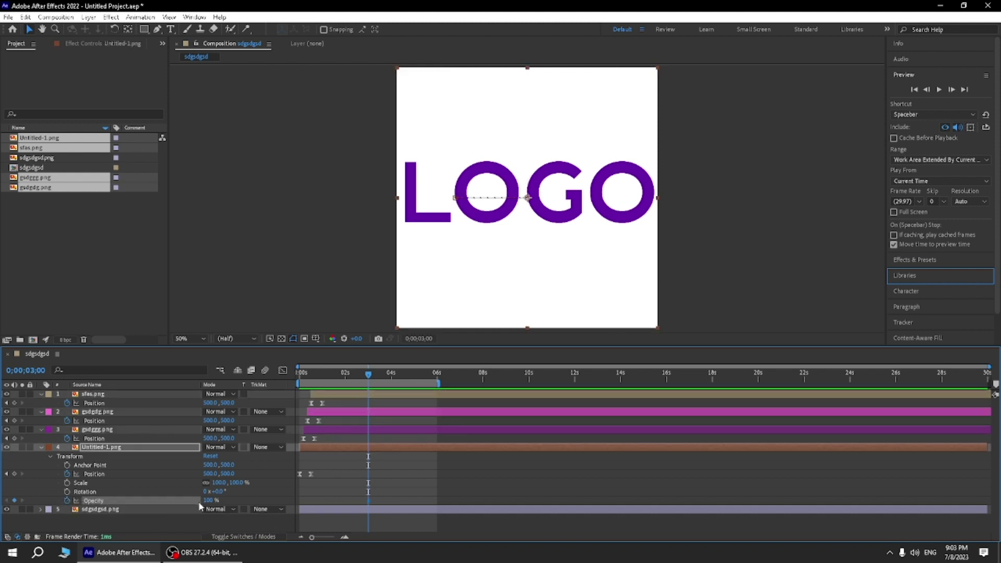
key("u")
key("g")
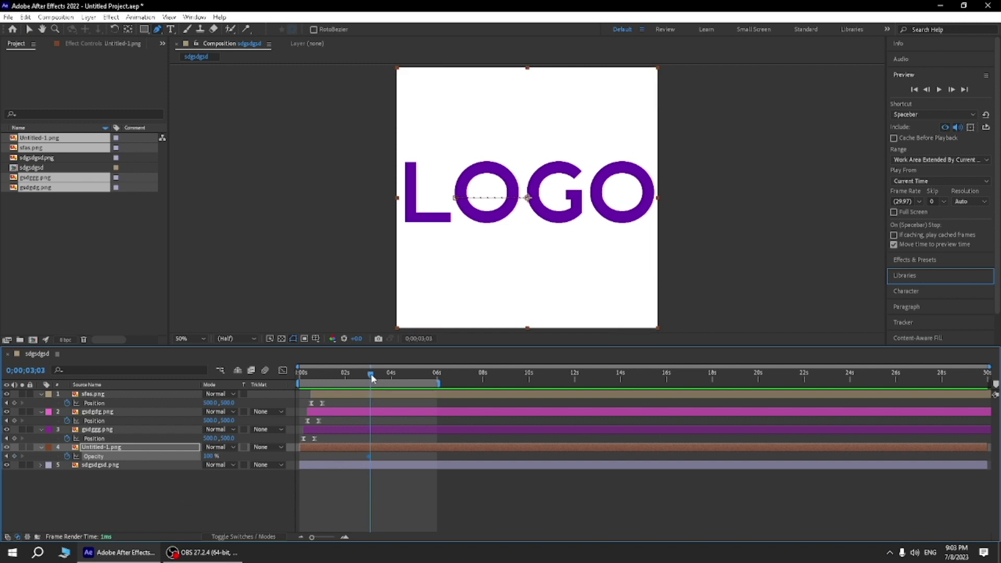
left_click_drag(368, 375, 380, 376)
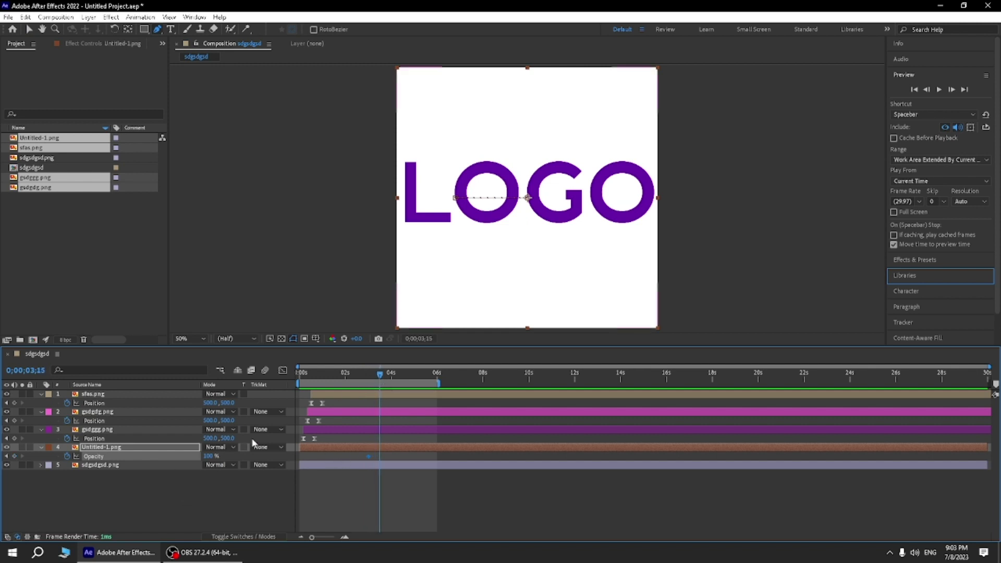
left_click(208, 456)
type("0")
key("Return")
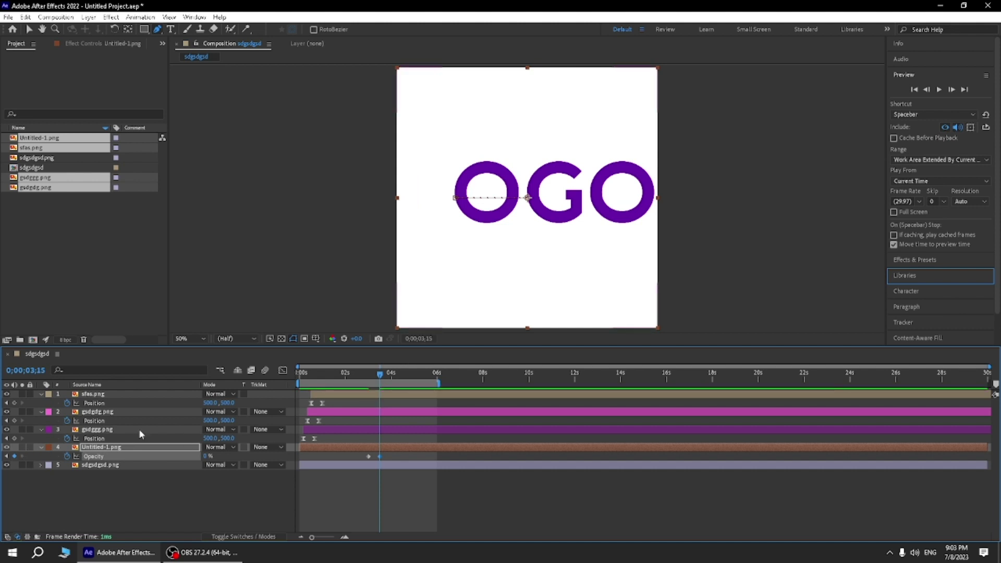
left_click(139, 429)
left_click_drag(379, 376, 371, 383)
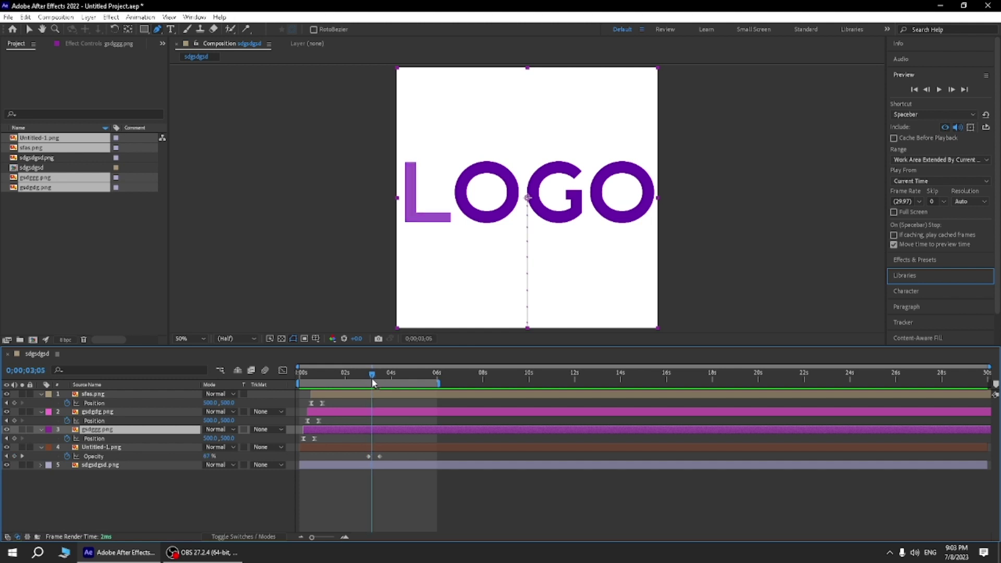
Step: Key the first O's Opacity from 100% at 3;05 to 0% at 3;20
key("t")
left_click(66, 438)
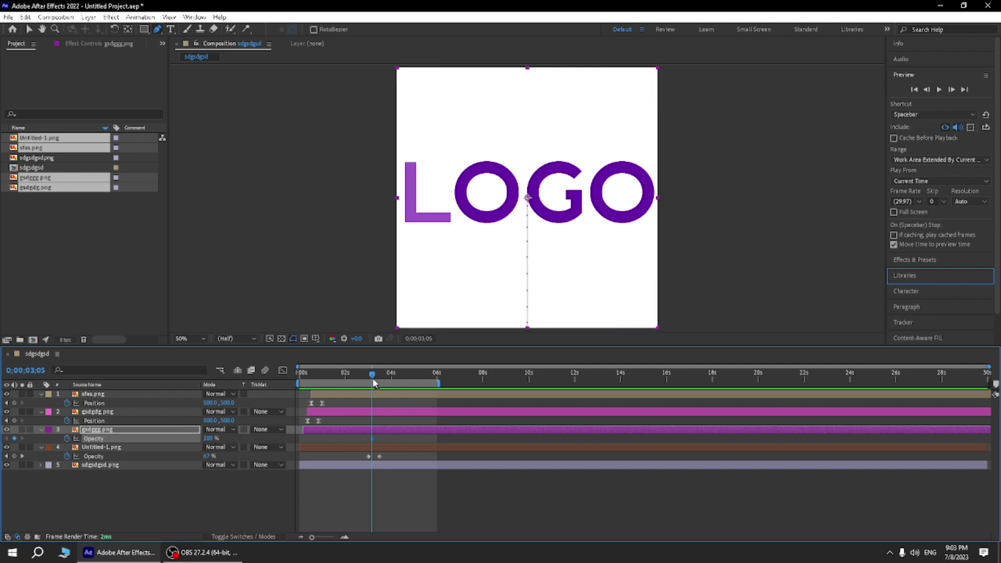
left_click_drag(372, 379, 384, 379)
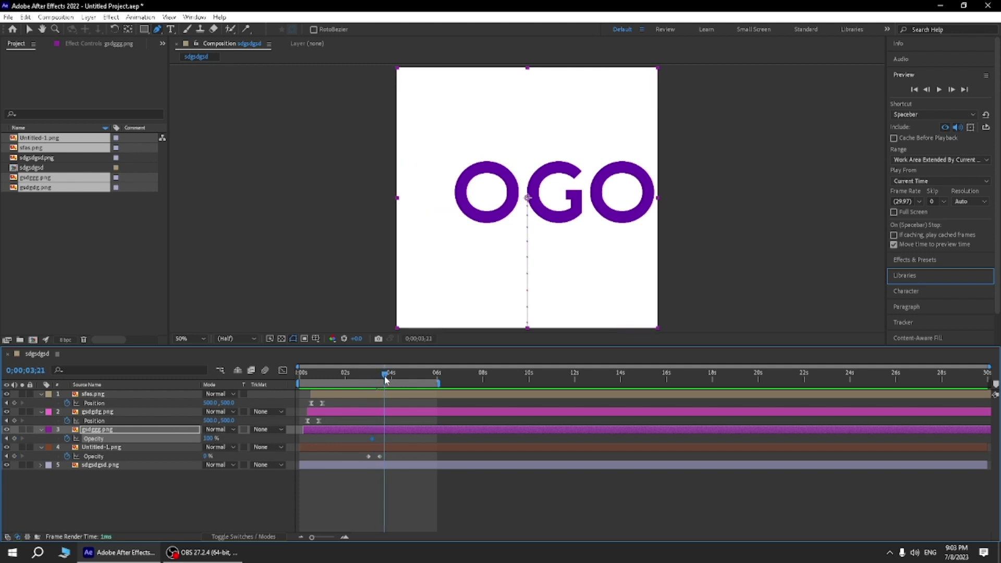
left_click(210, 439)
type("0")
key("Return")
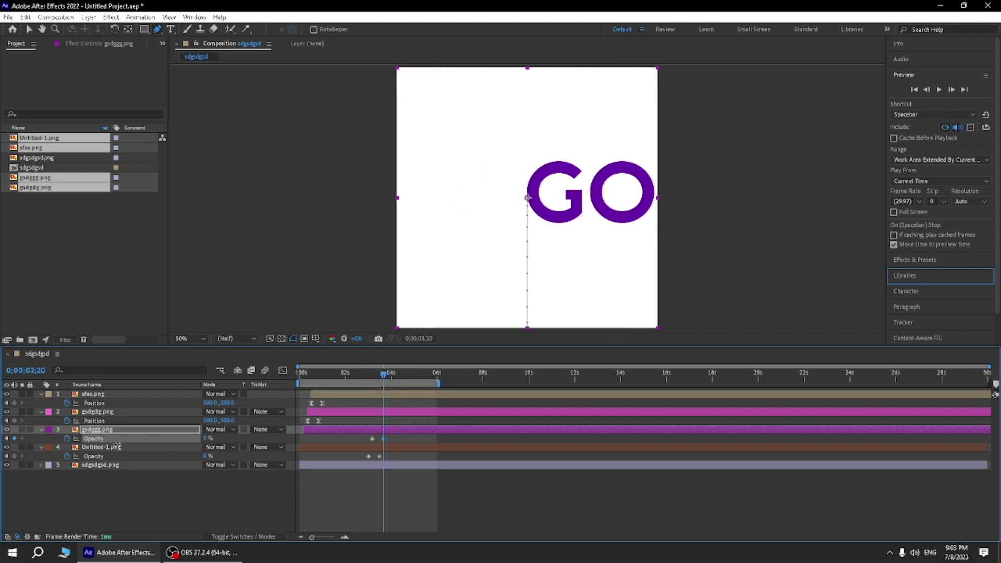
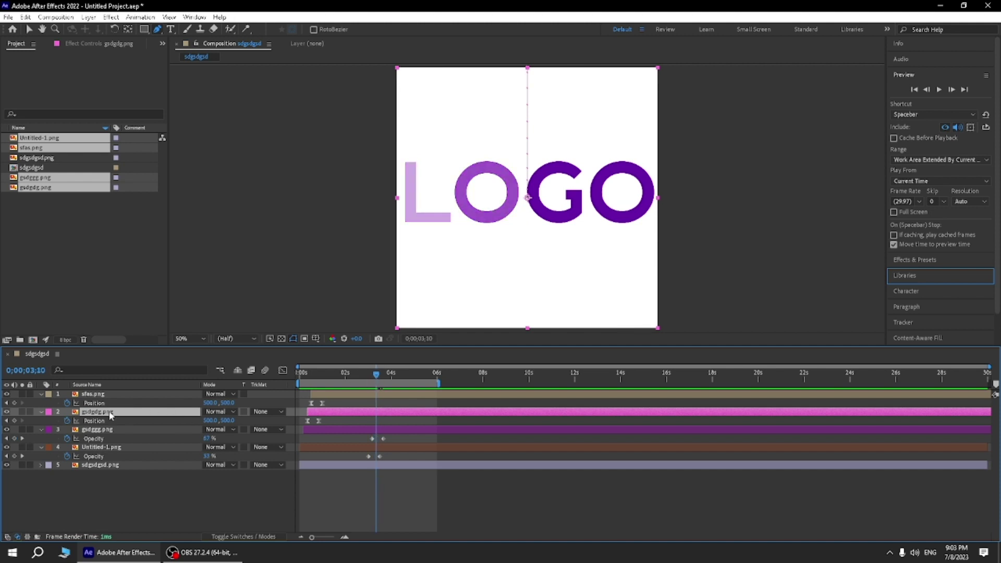
Step: Keyframe gsdgdg.png's Opacity from 100% at 0;00;03;10 down to 0% at 03;24
key("t")
left_click(67, 420)
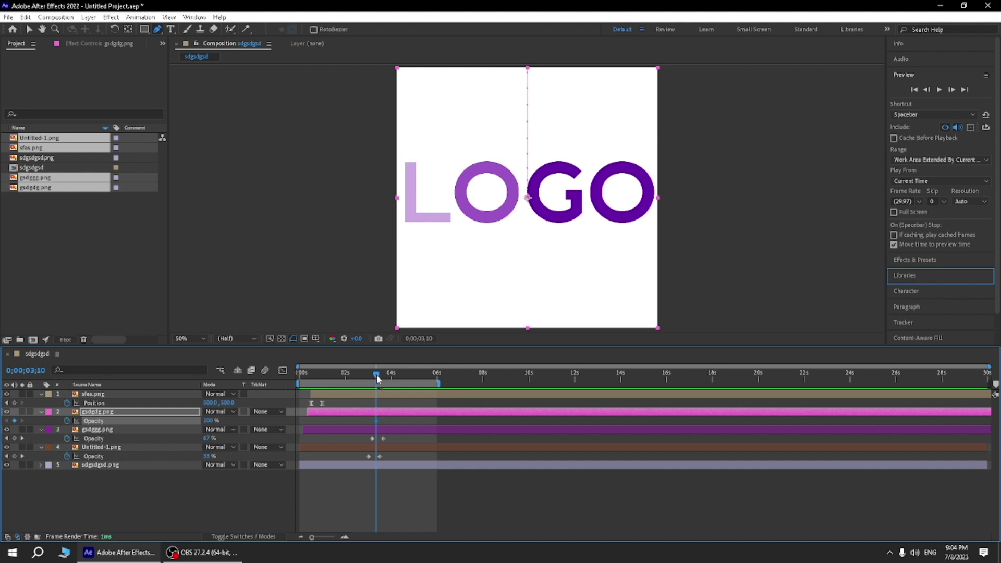
left_click_drag(377, 378, 388, 379)
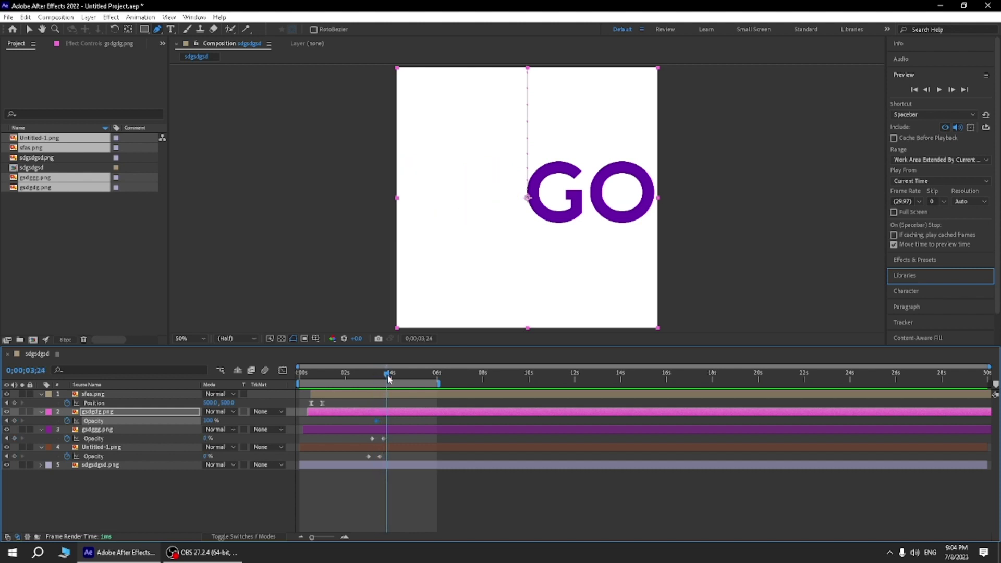
left_click_drag(208, 421, 92, 427)
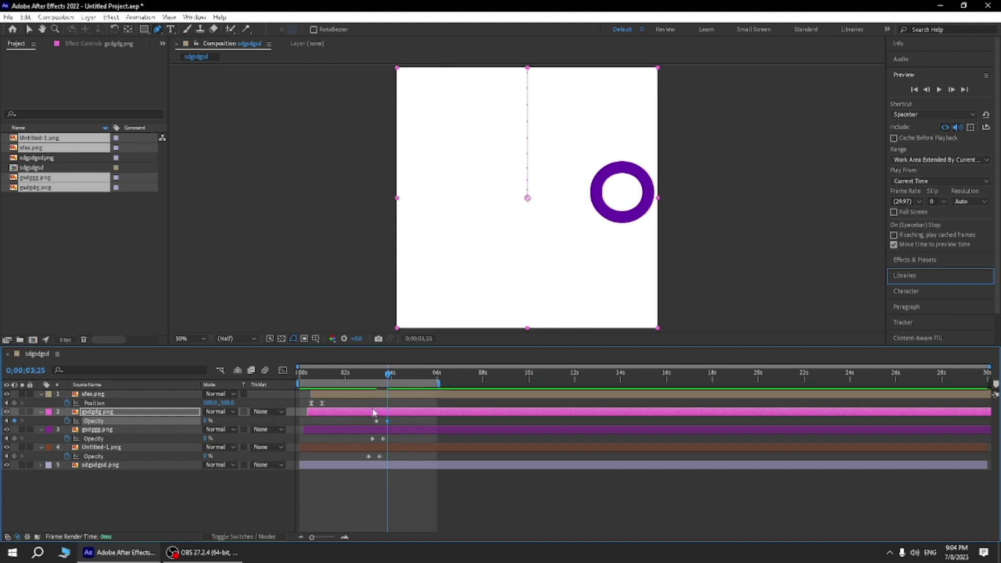
left_click_drag(388, 373, 380, 380)
left_click(255, 395)
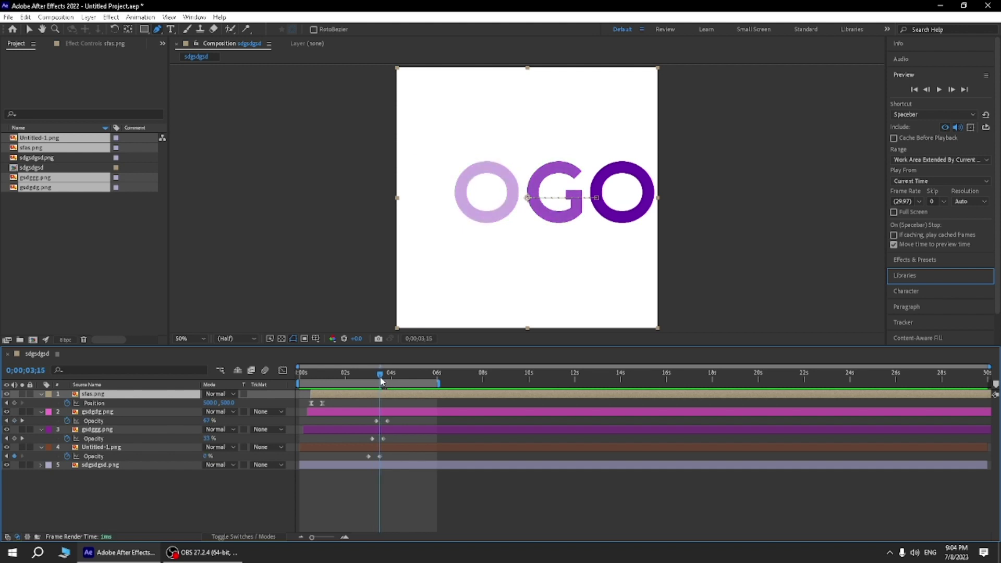
Step: Keyframe sfas.png's Opacity from 100% at 03;15 down to 0% at 04;00
key("t")
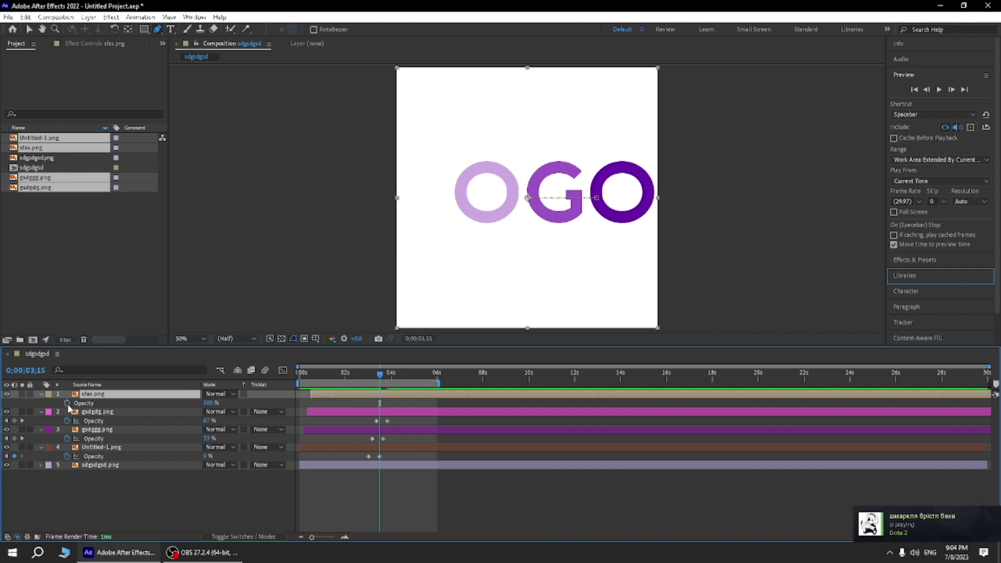
left_click(67, 404)
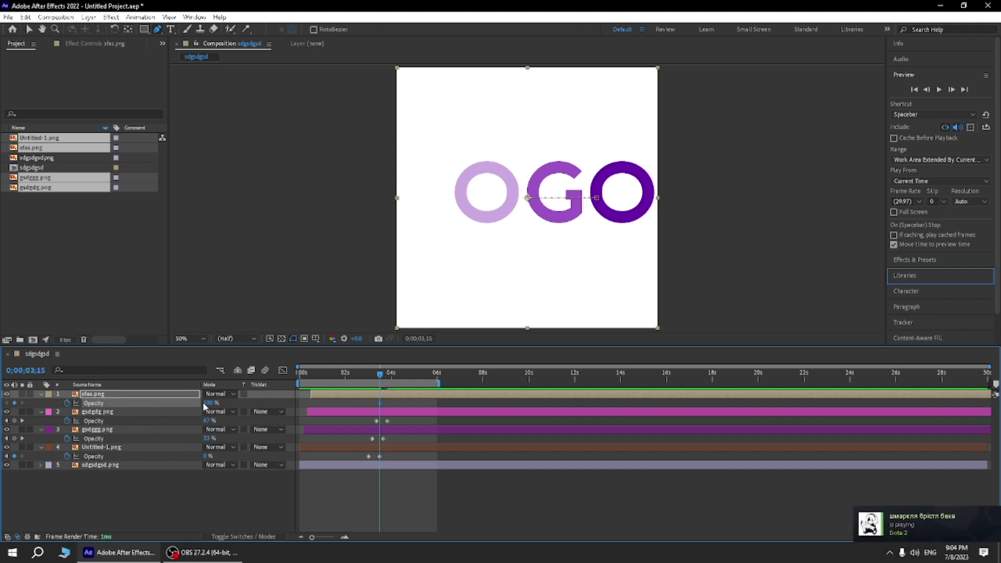
left_click(381, 378)
left_click_drag(380, 378, 390, 380)
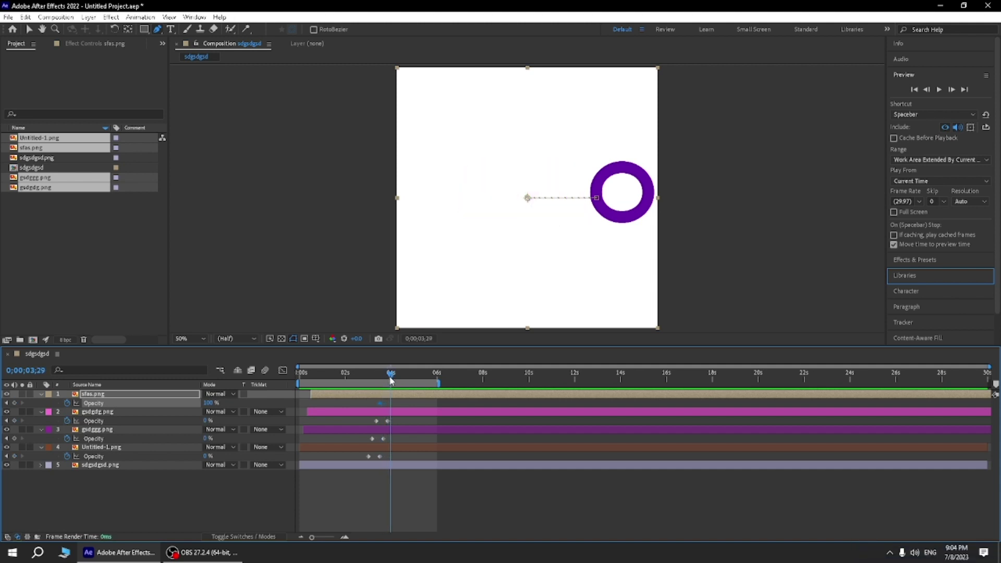
mouse_move(389, 380)
left_mouse_down()
mouse_move(381, 381)
mouse_move(391, 379)
left_mouse_up()
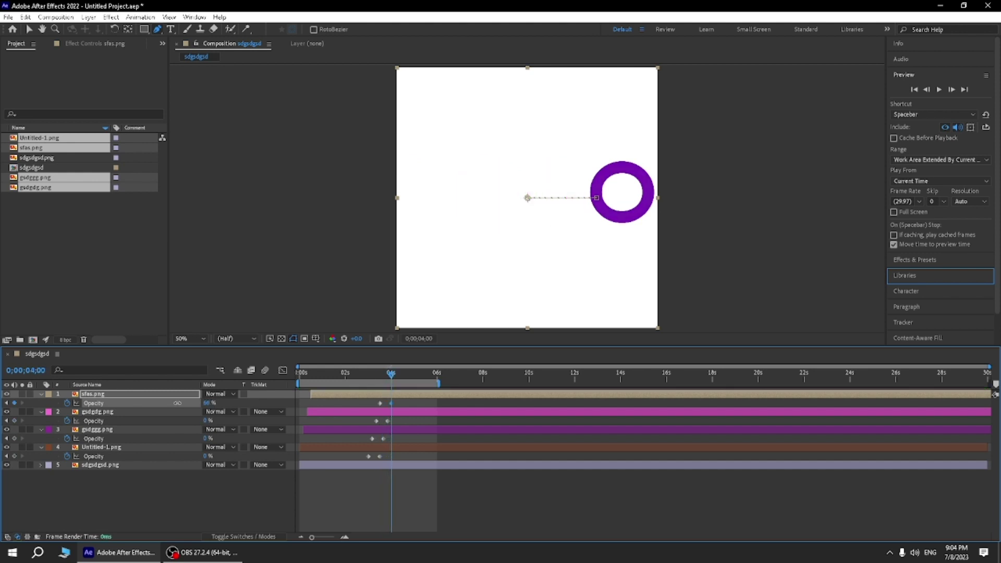
left_click_drag(225, 406, 160, 401)
left_click(366, 384)
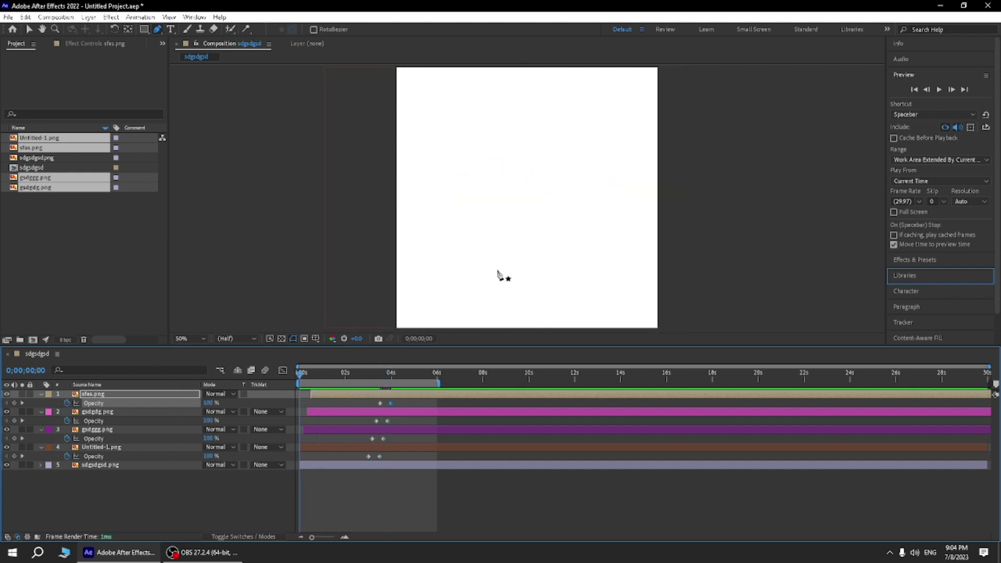
Step: Preview the LOGO fade from 0;00;00;00, stop it, and a stray mask lands on sfas.png
left_click(939, 90)
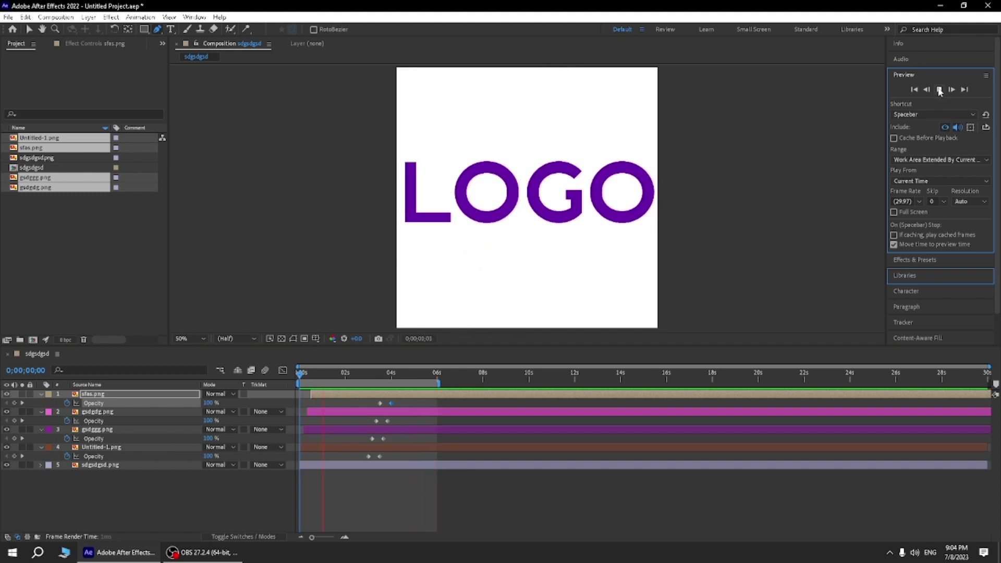
left_click(940, 91)
left_click(753, 205)
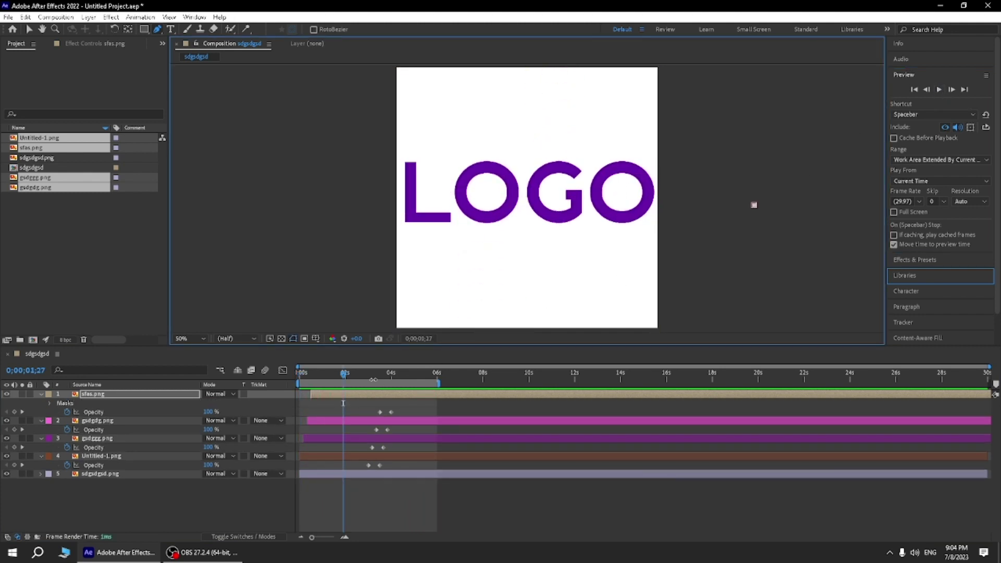